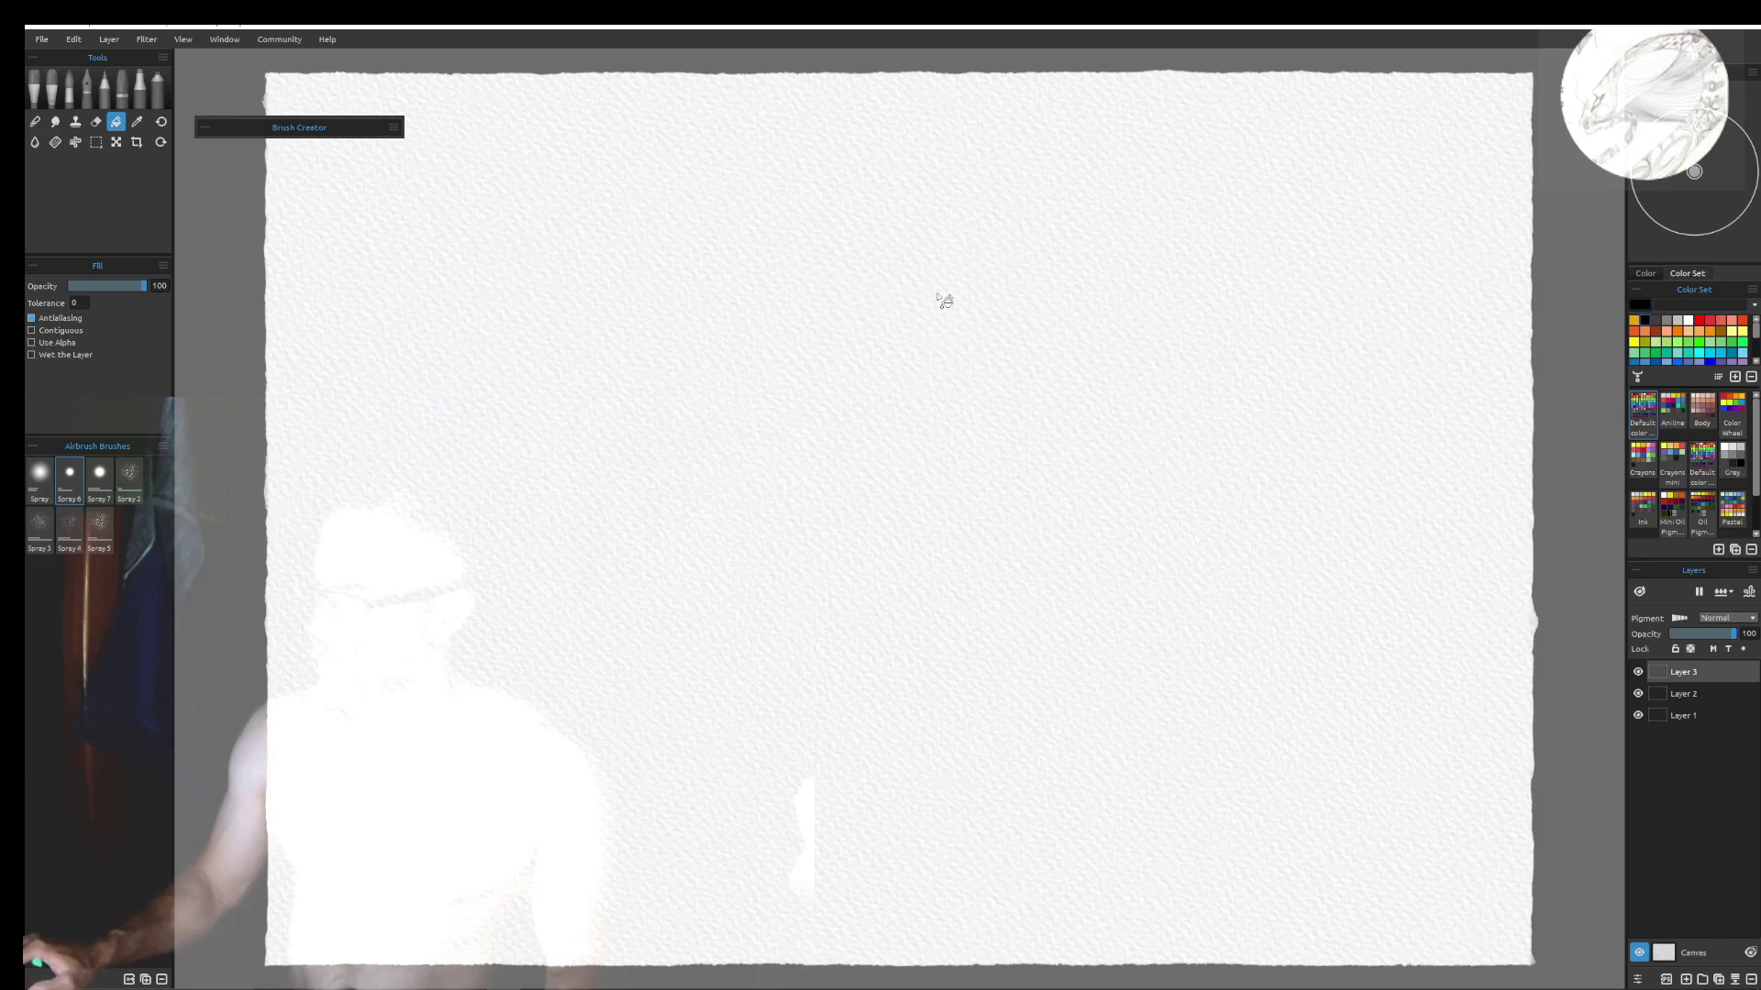
Fill Layer 3 with black and pick the Fountain Round ink brush with white as the colour
click(945, 300)
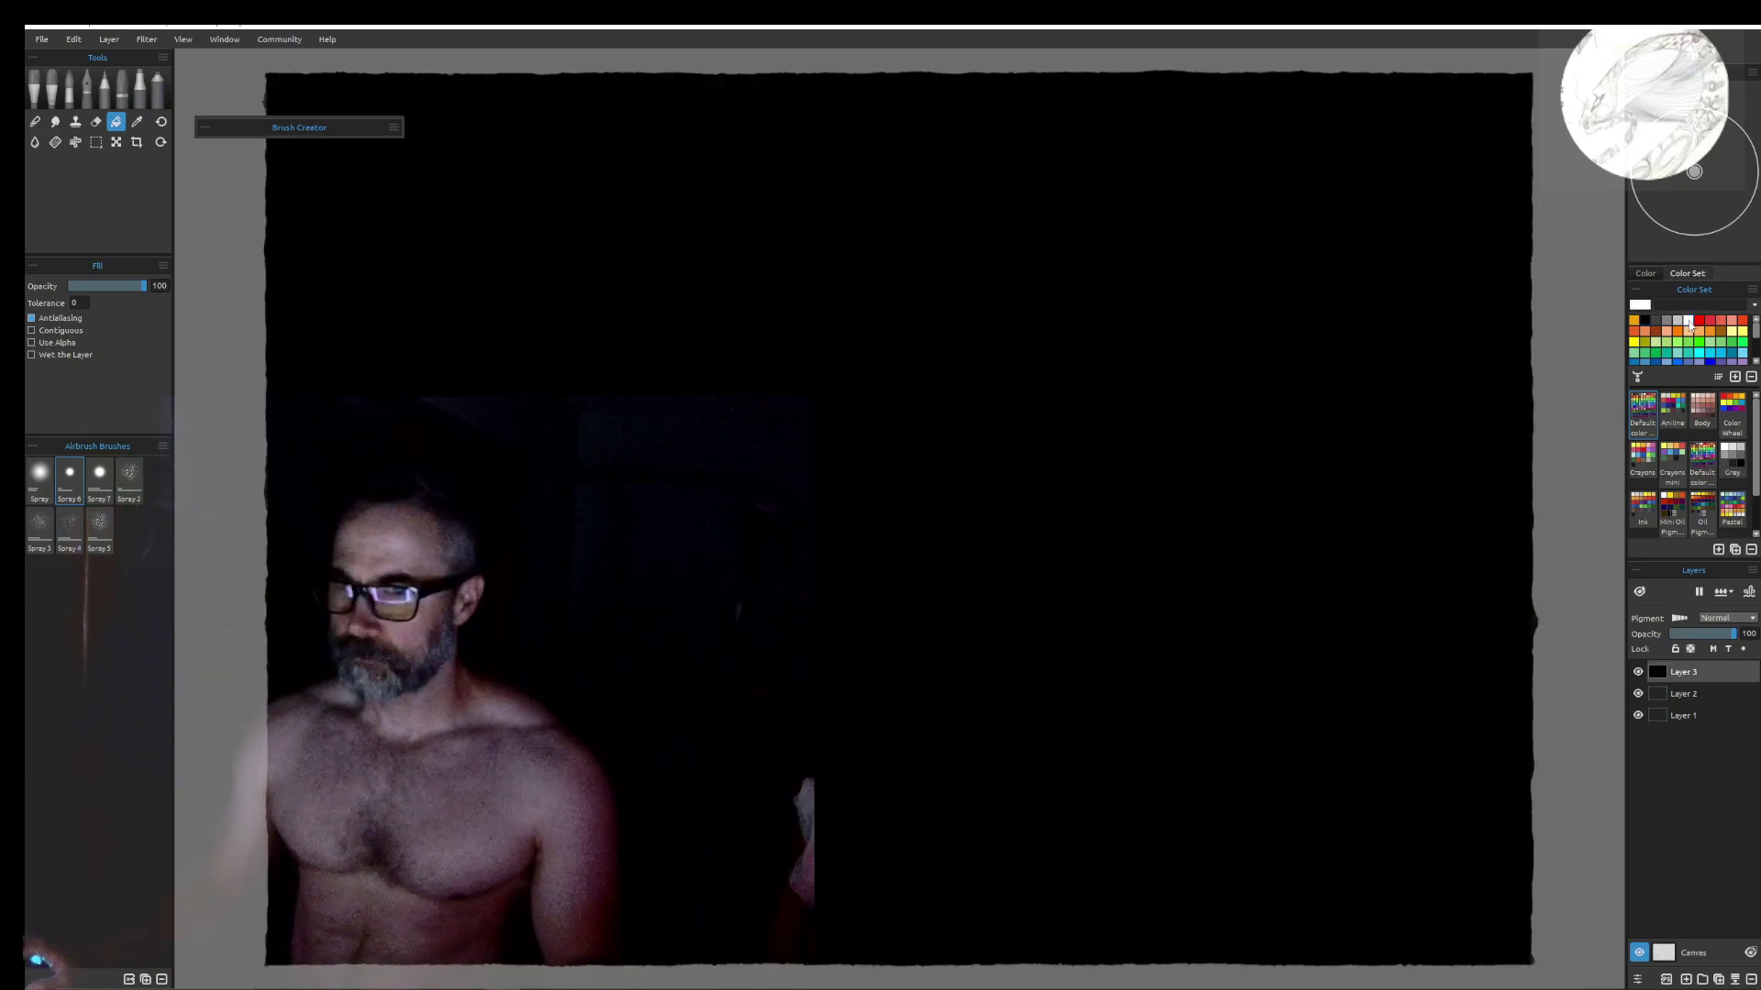
click(89, 92)
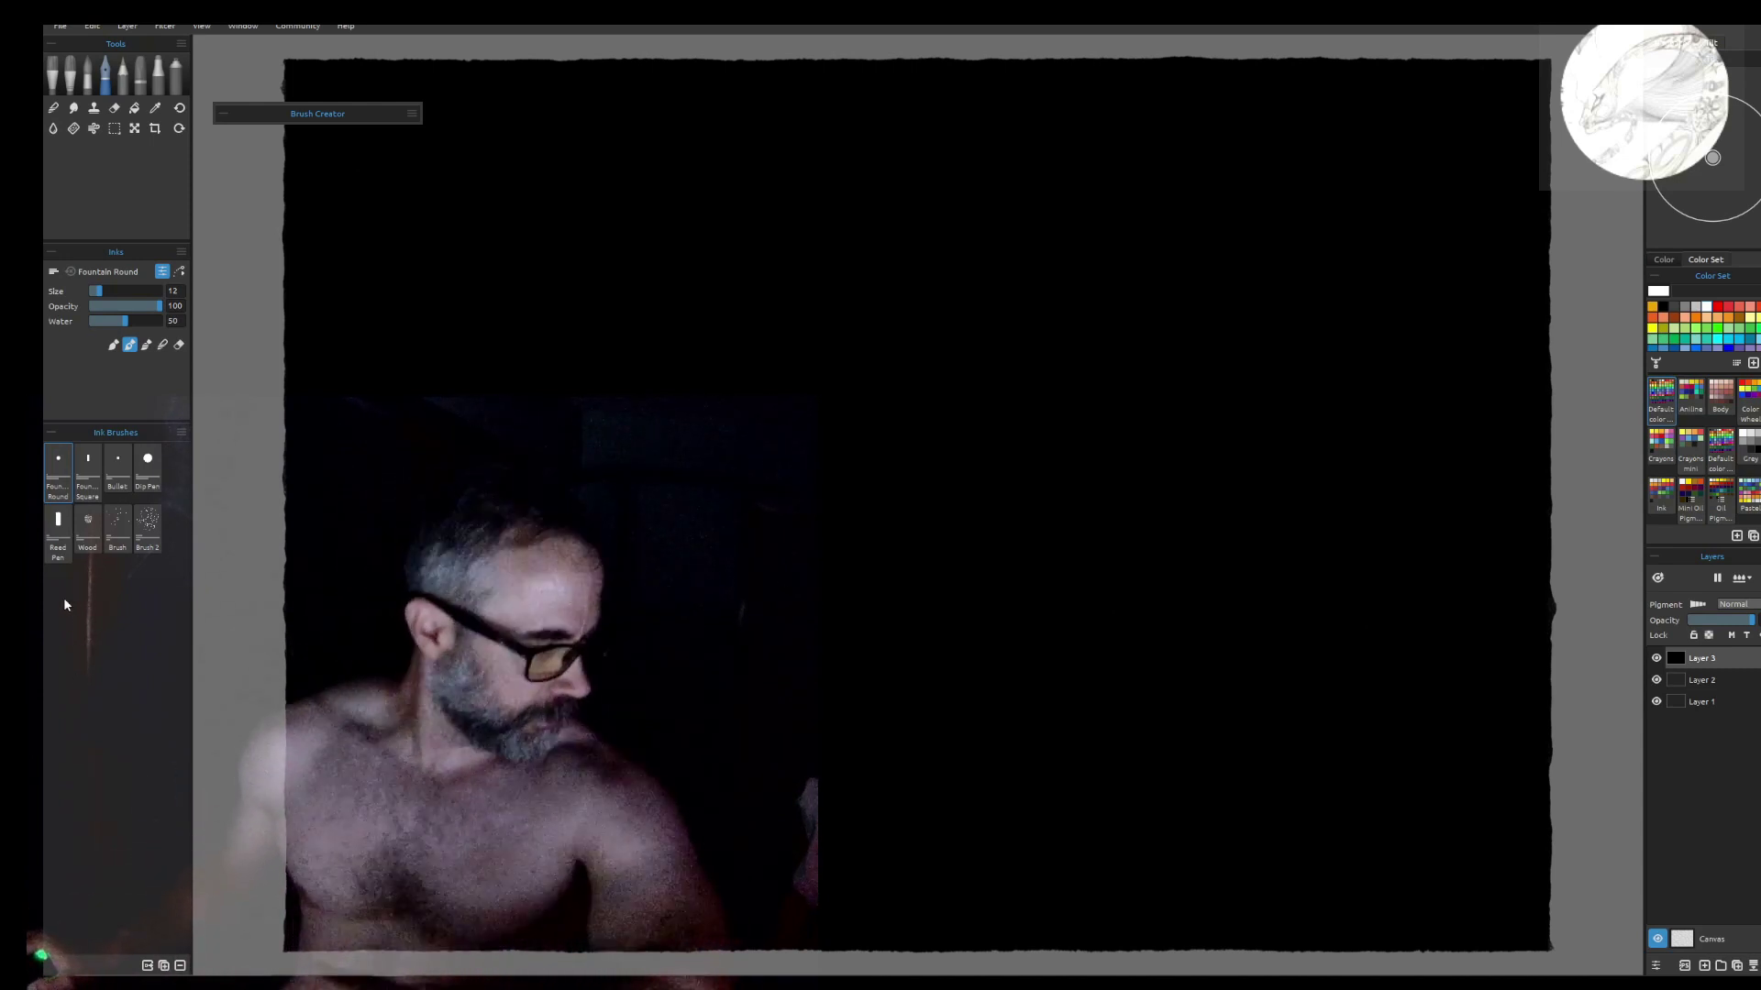
Go to the desktop, open the Windows display settings, identify the monitors and review the settings of display 2
key(super)
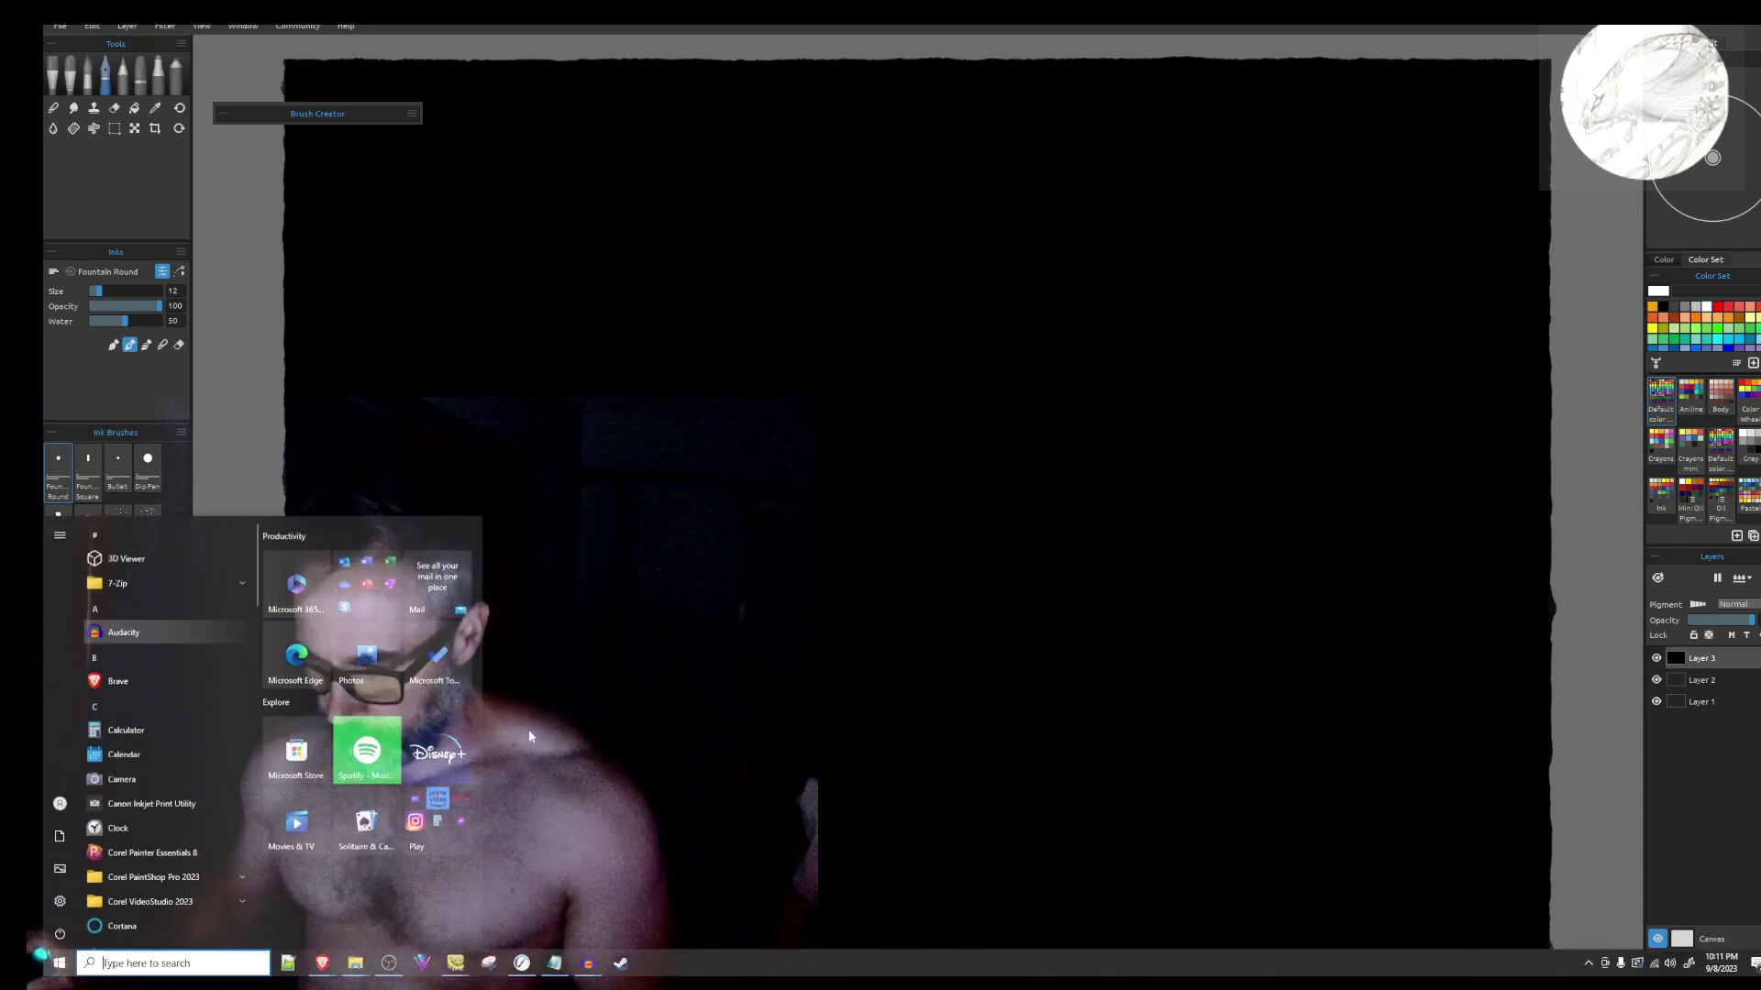
key(Escape)
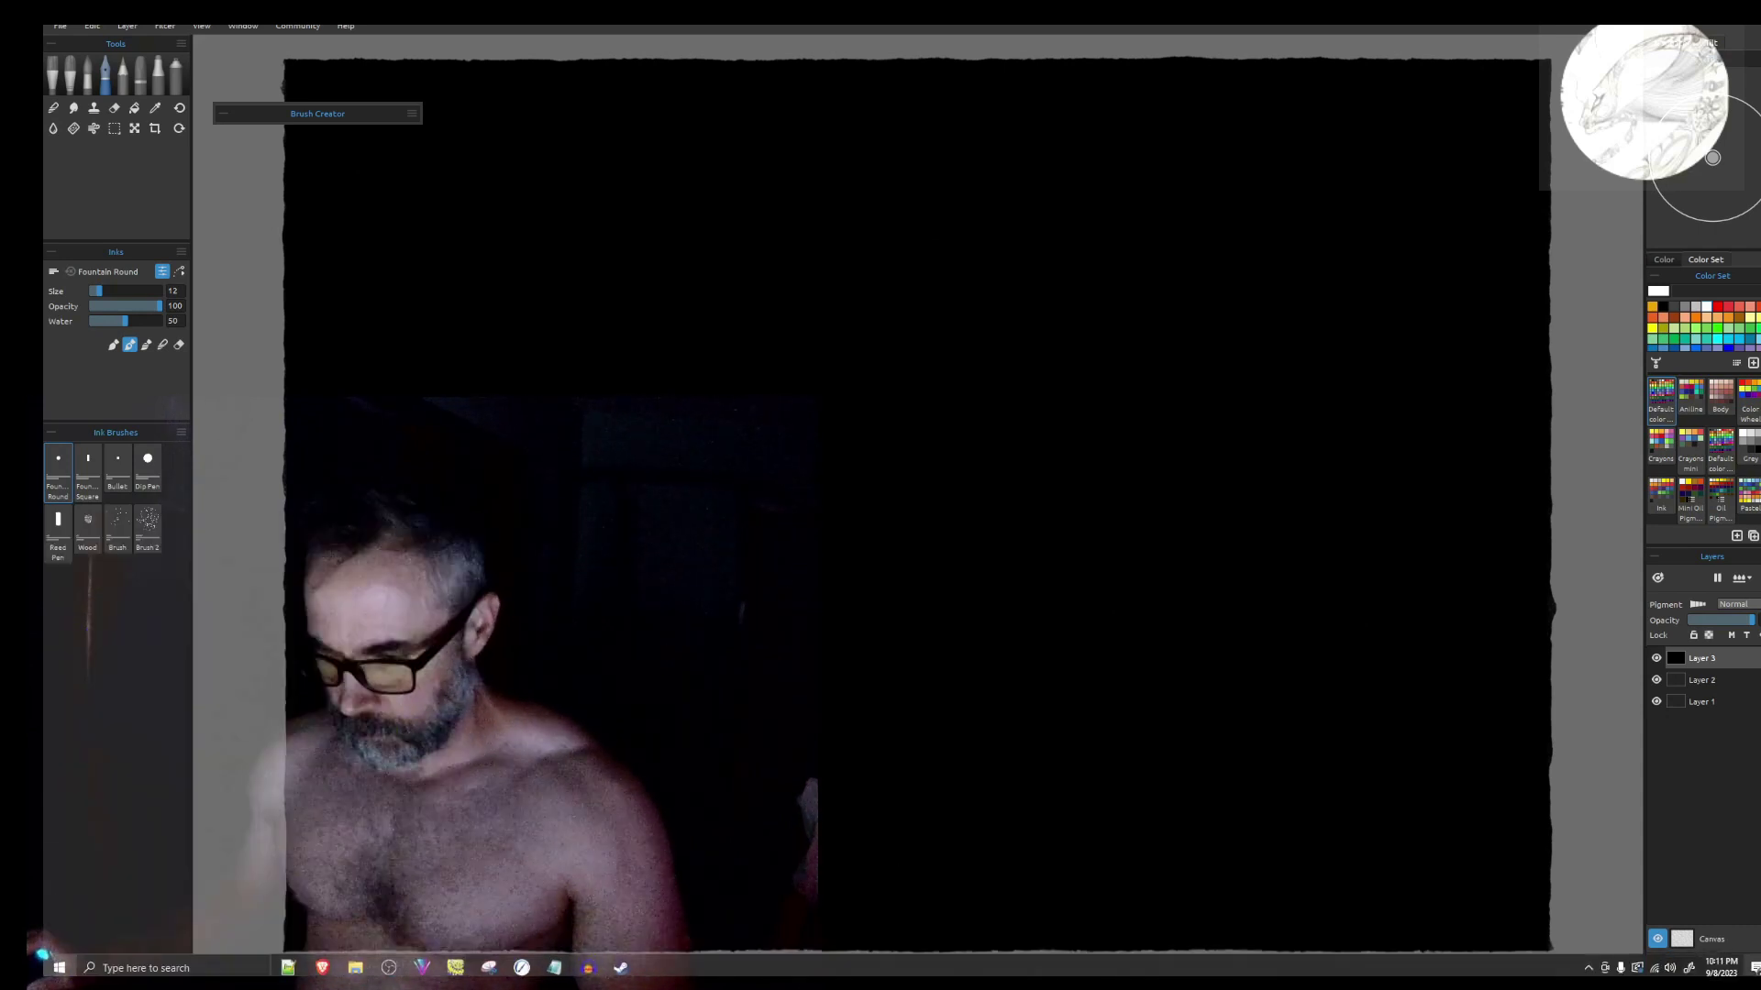
key(alt+Tab)
key(super+d)
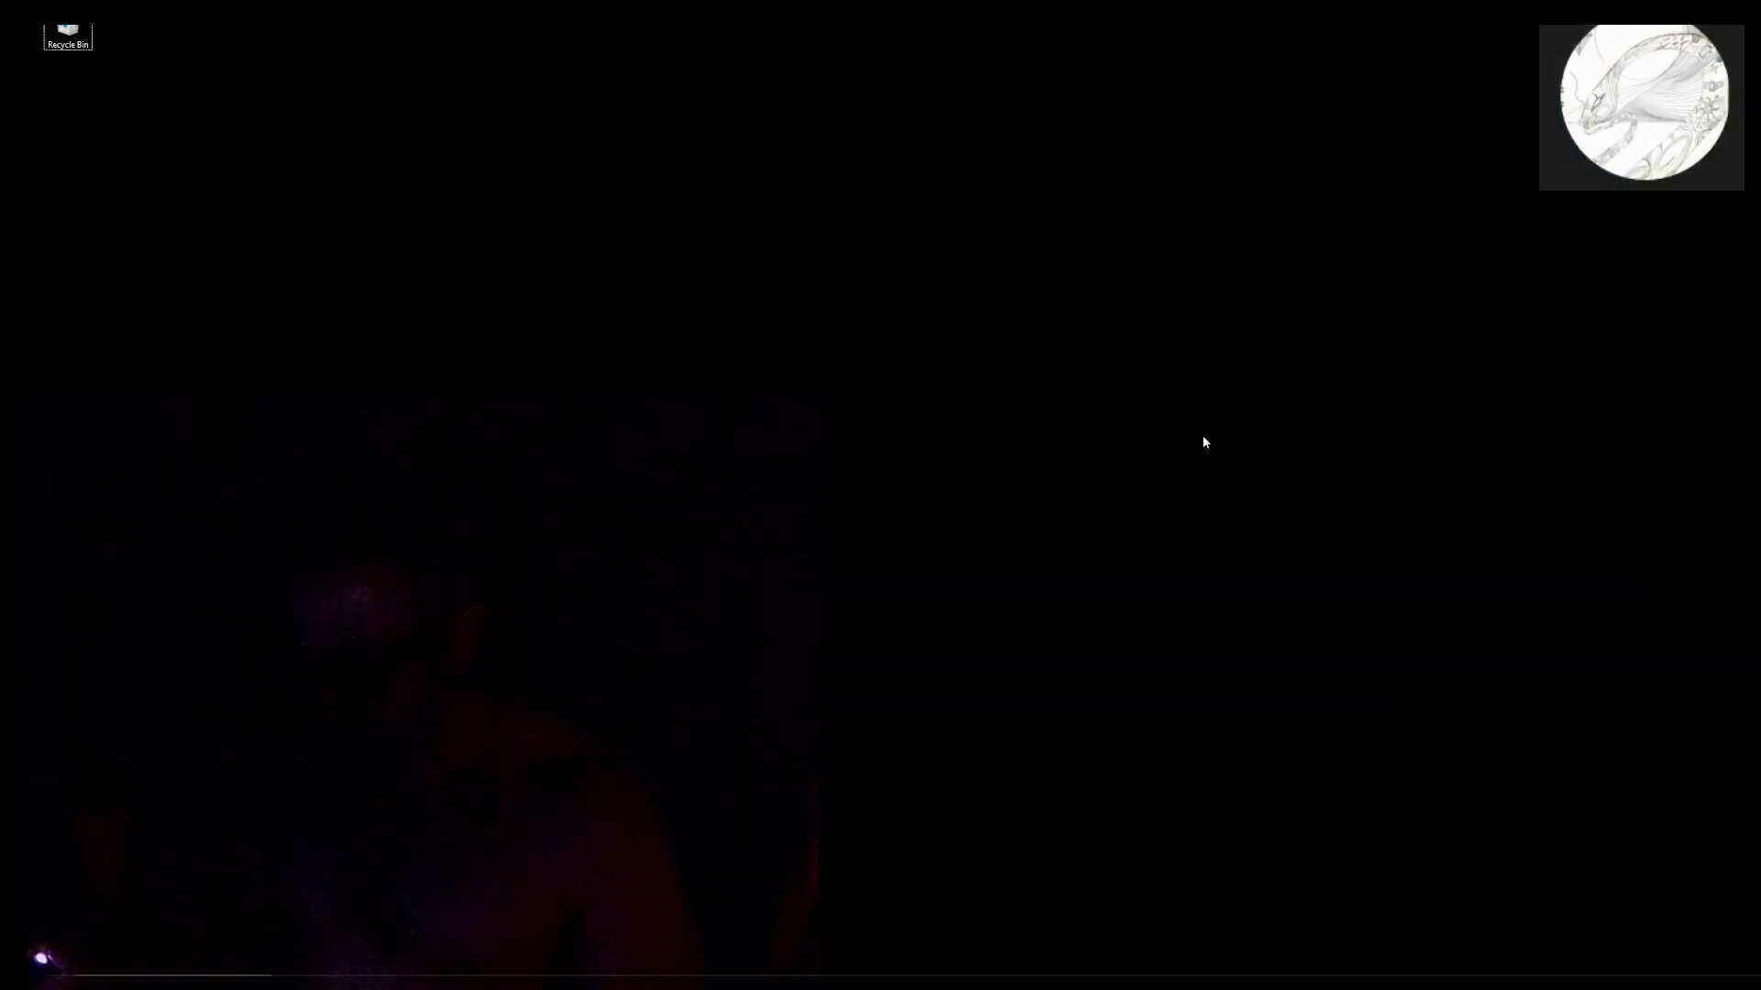
right_click(1080, 354)
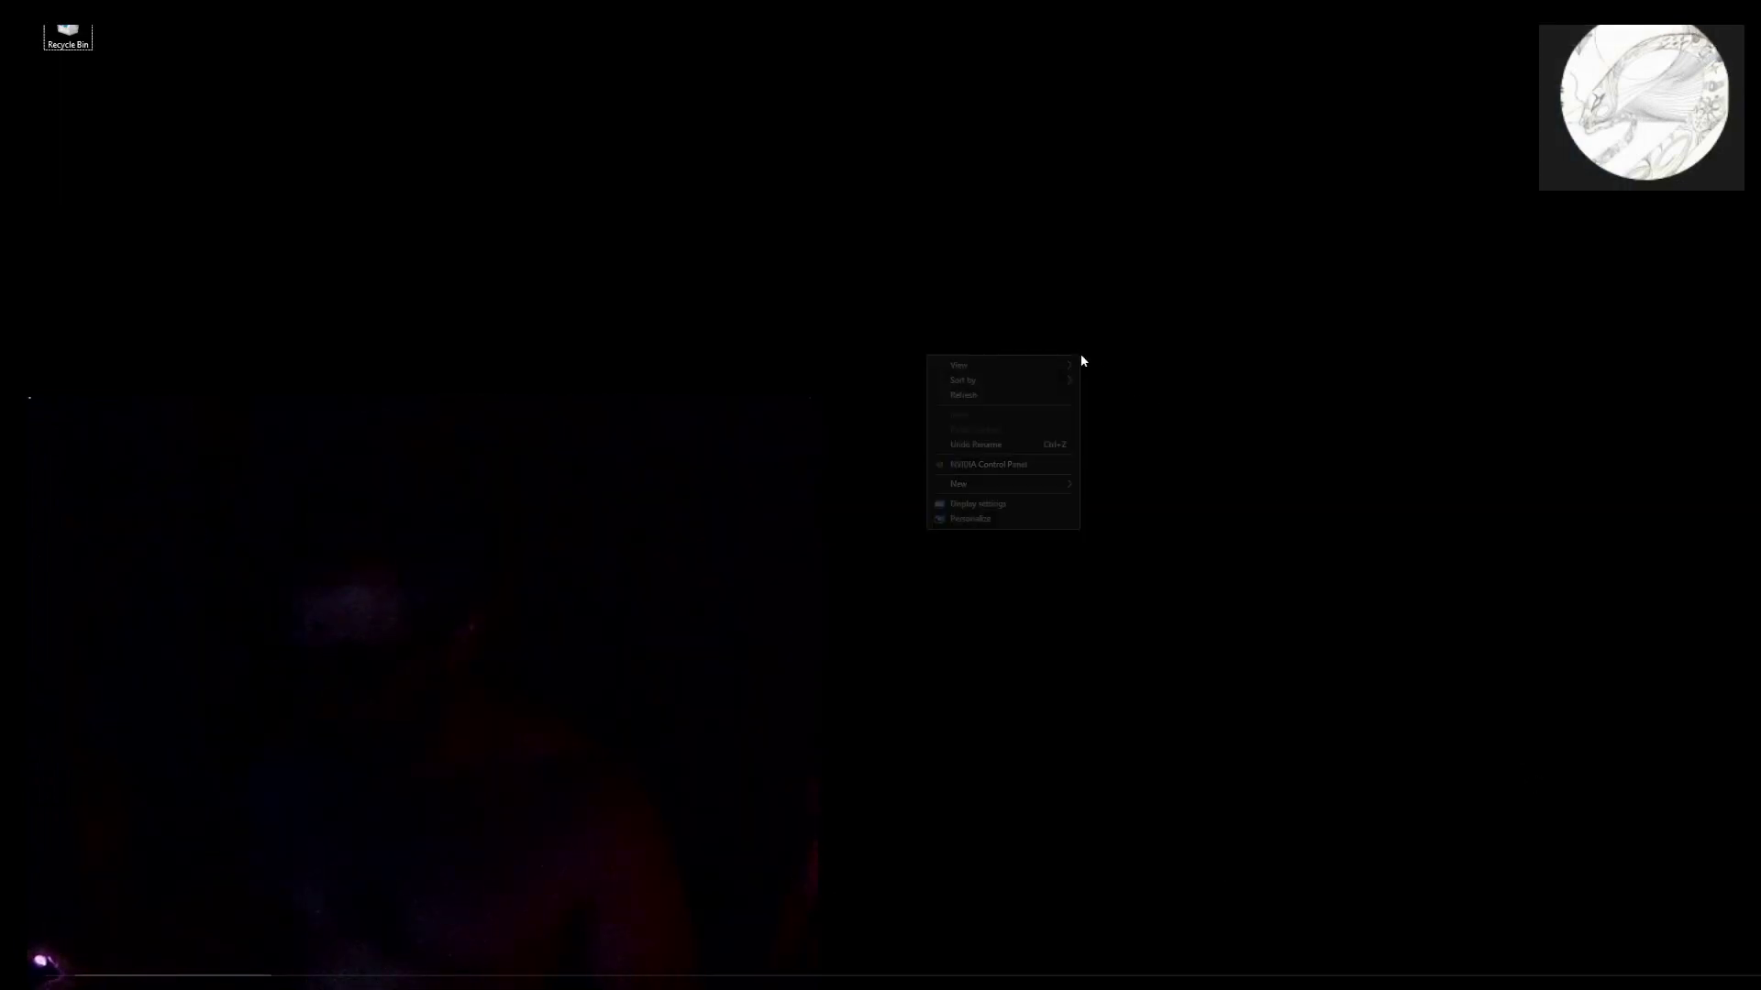
click(974, 507)
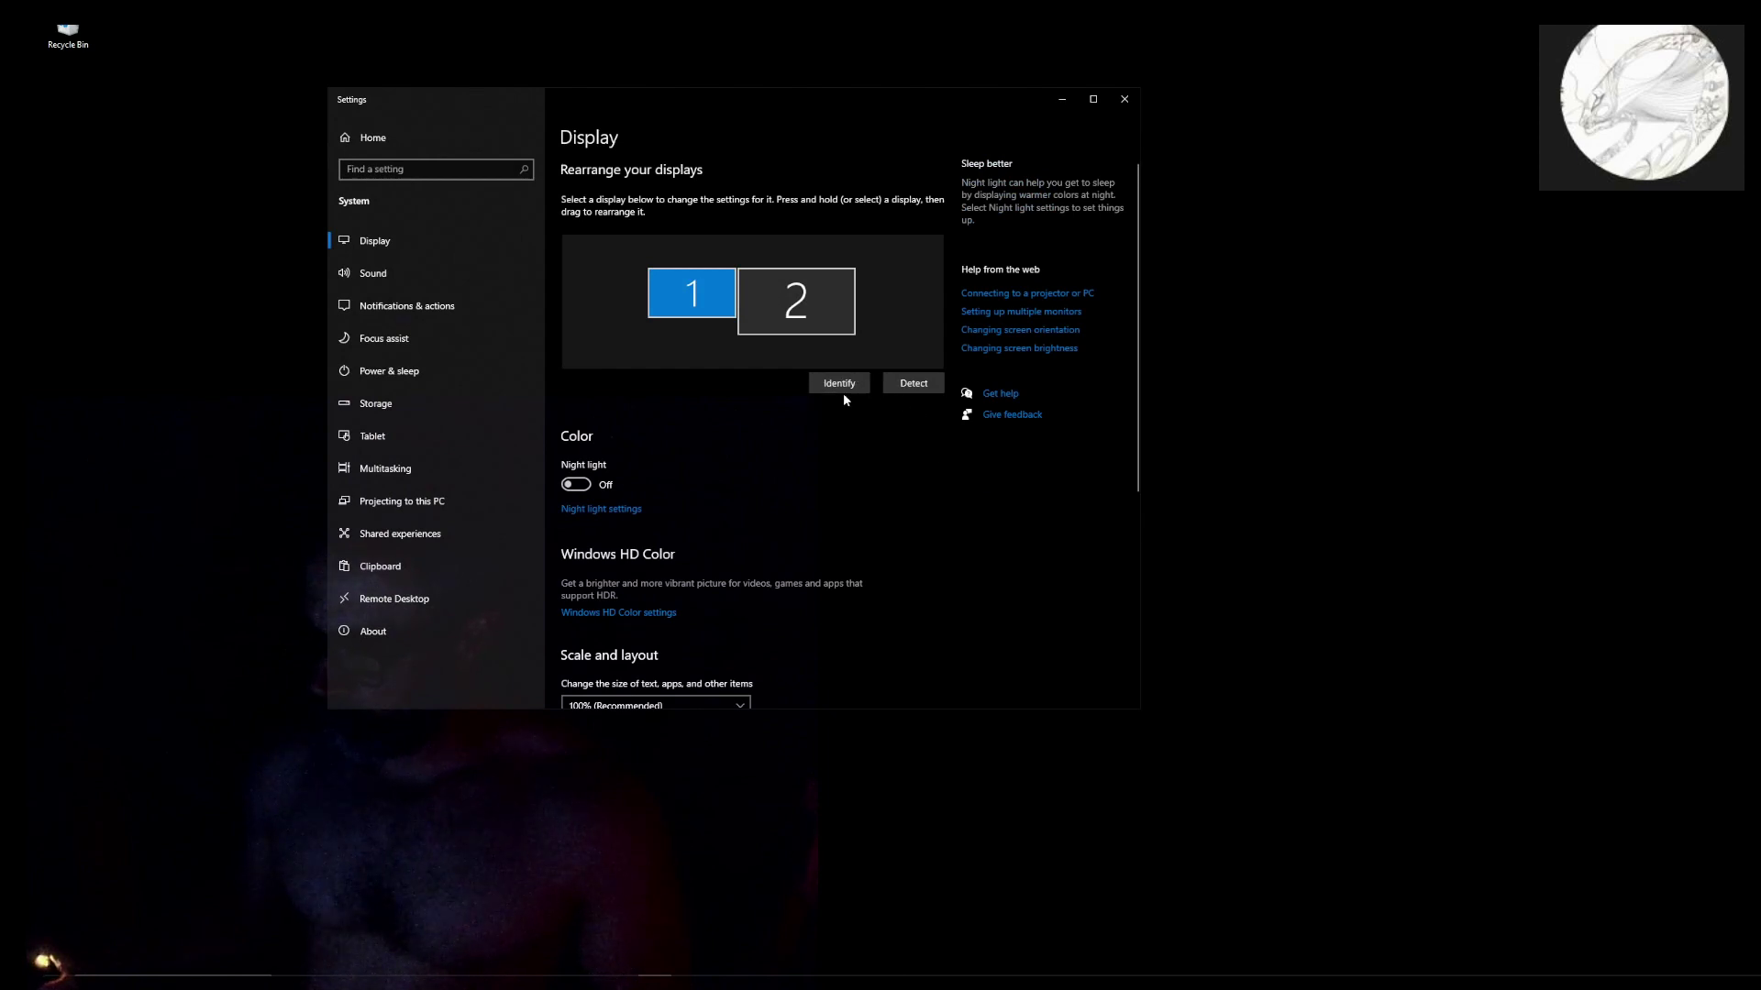
click(844, 395)
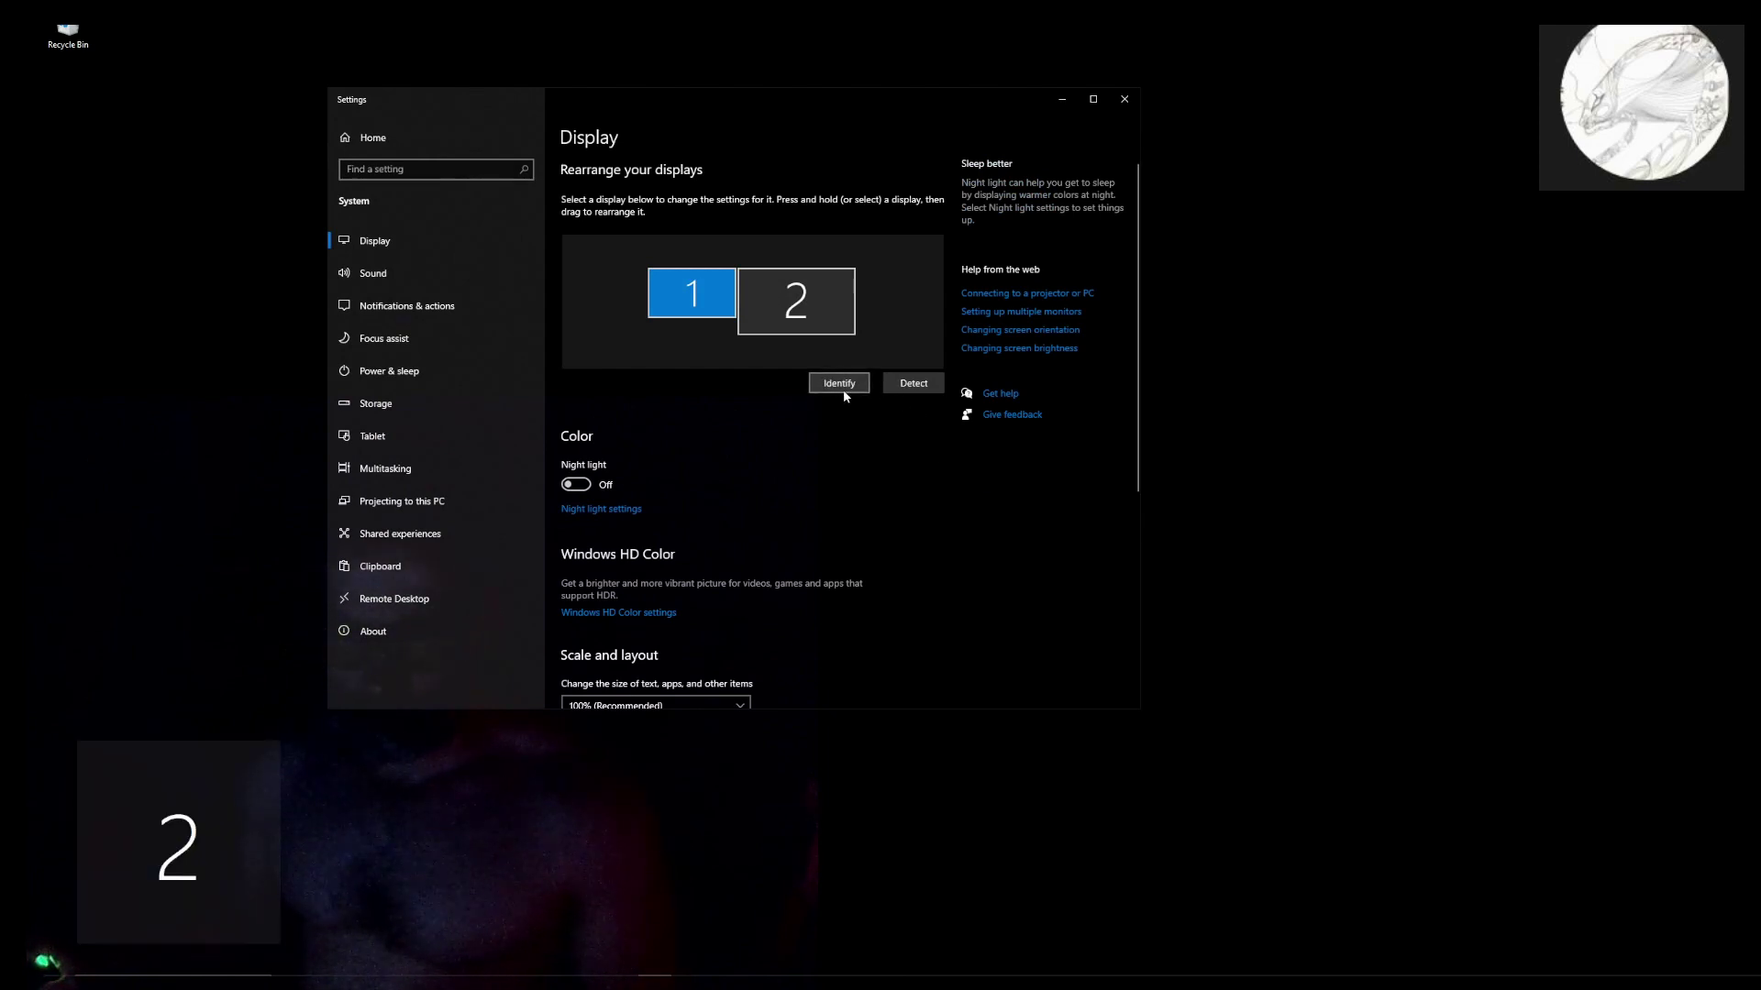
click(803, 290)
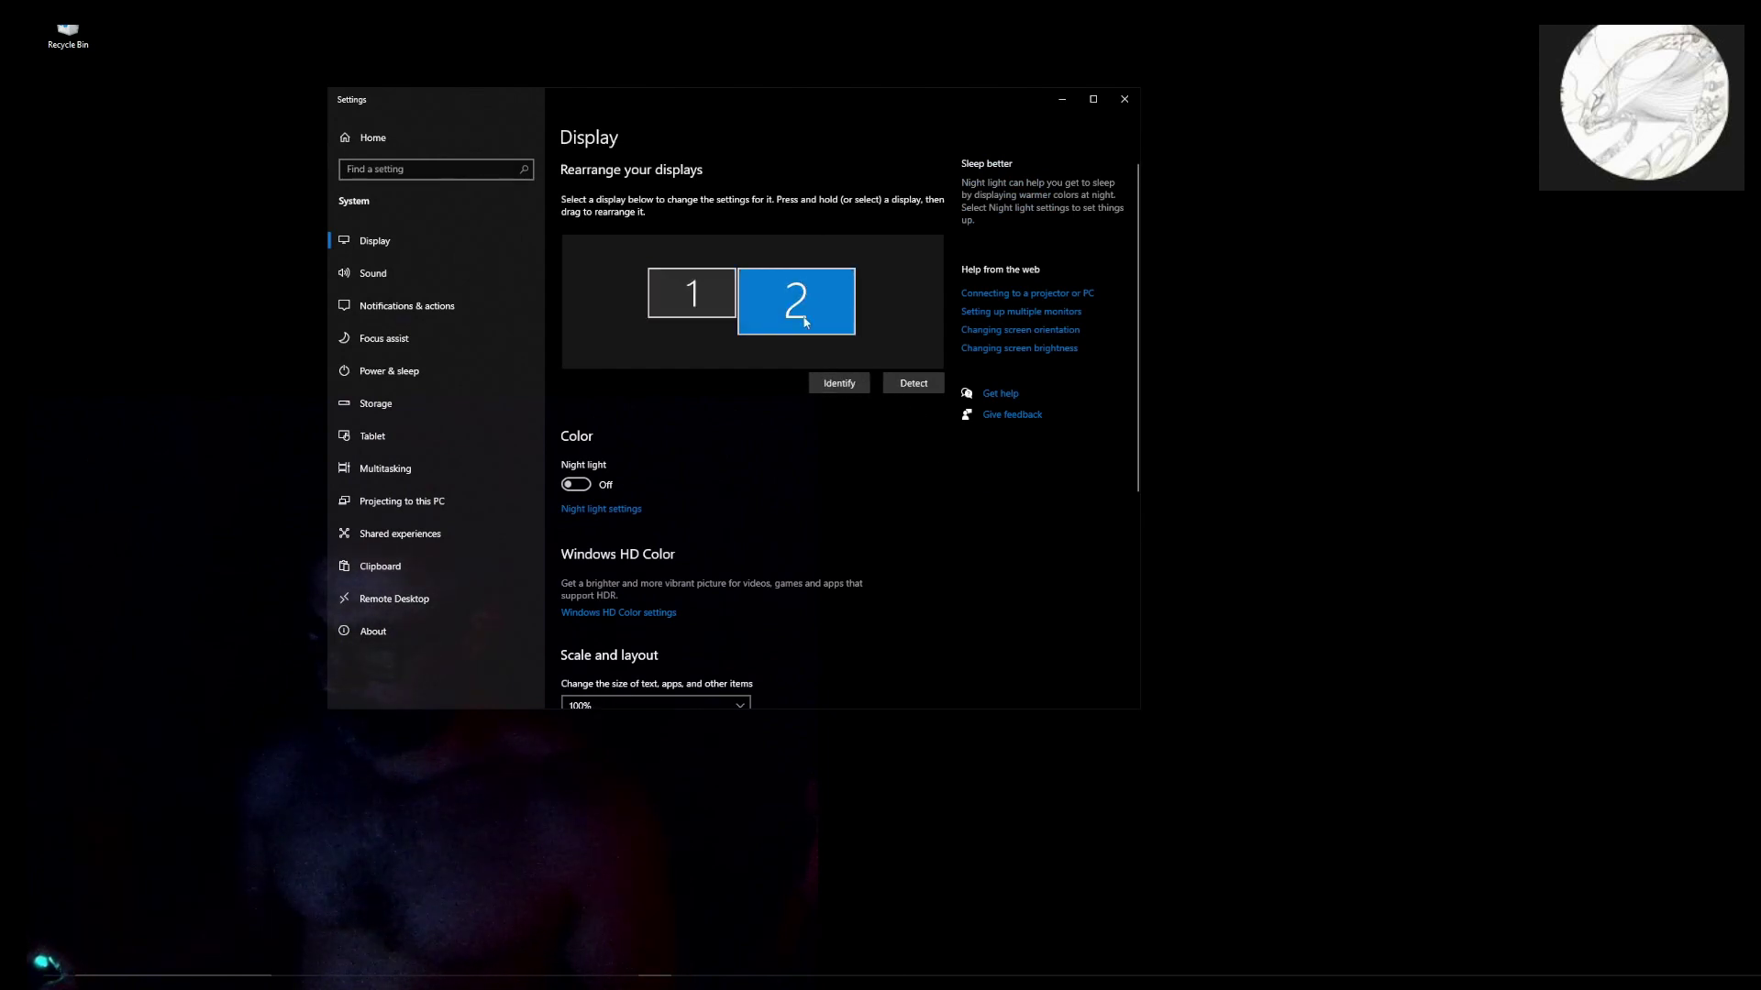
scroll(779, 604, down, 4)
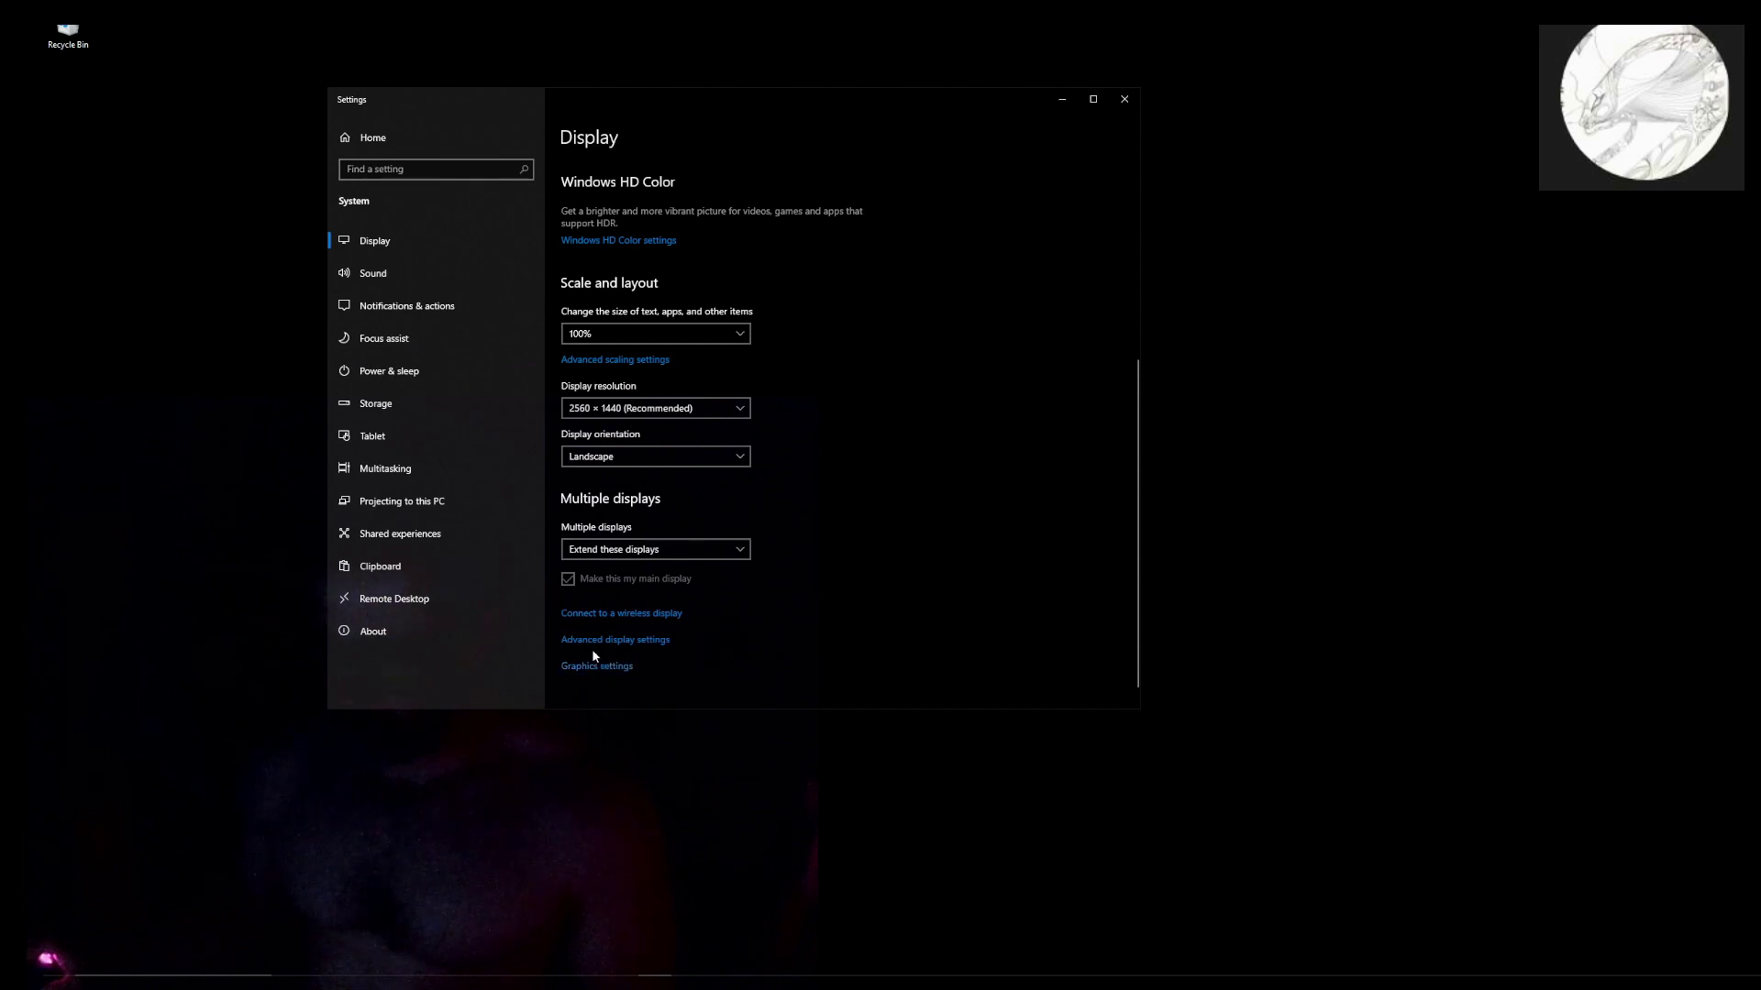
Open the Pentablet app, close the display settings, and reset the tablet's work area to the default mapping on Monitor 2
click(48, 964)
text(pen)
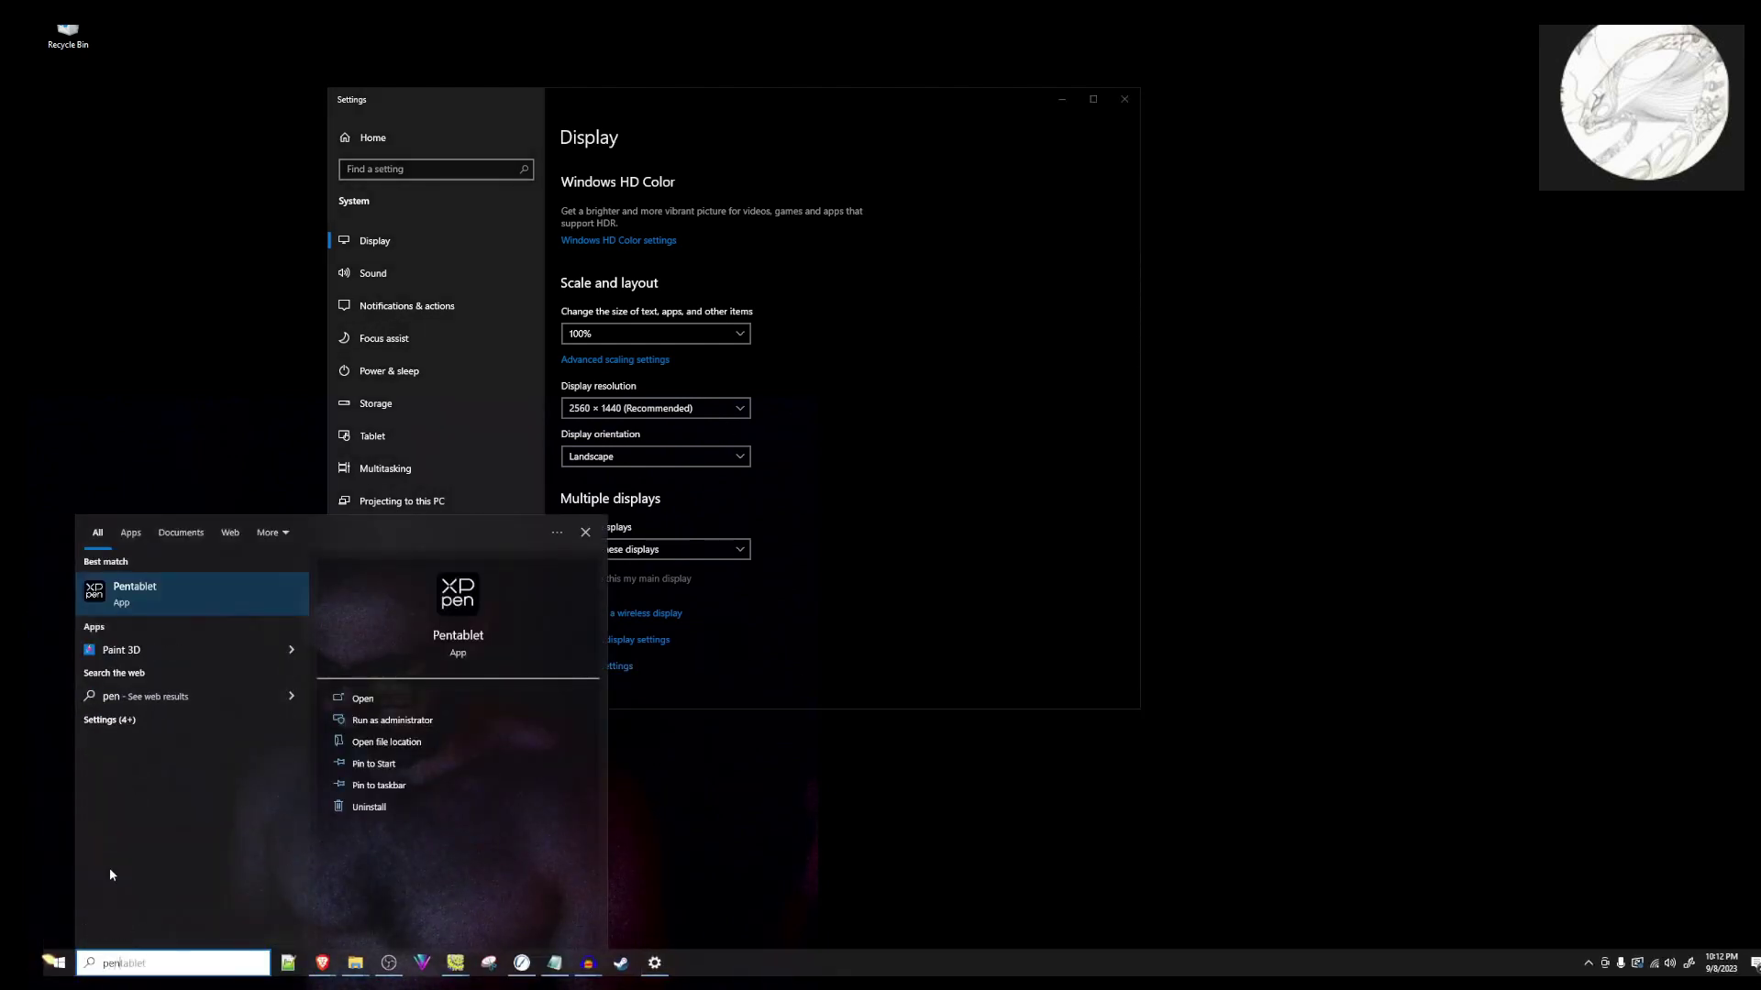
key(Return)
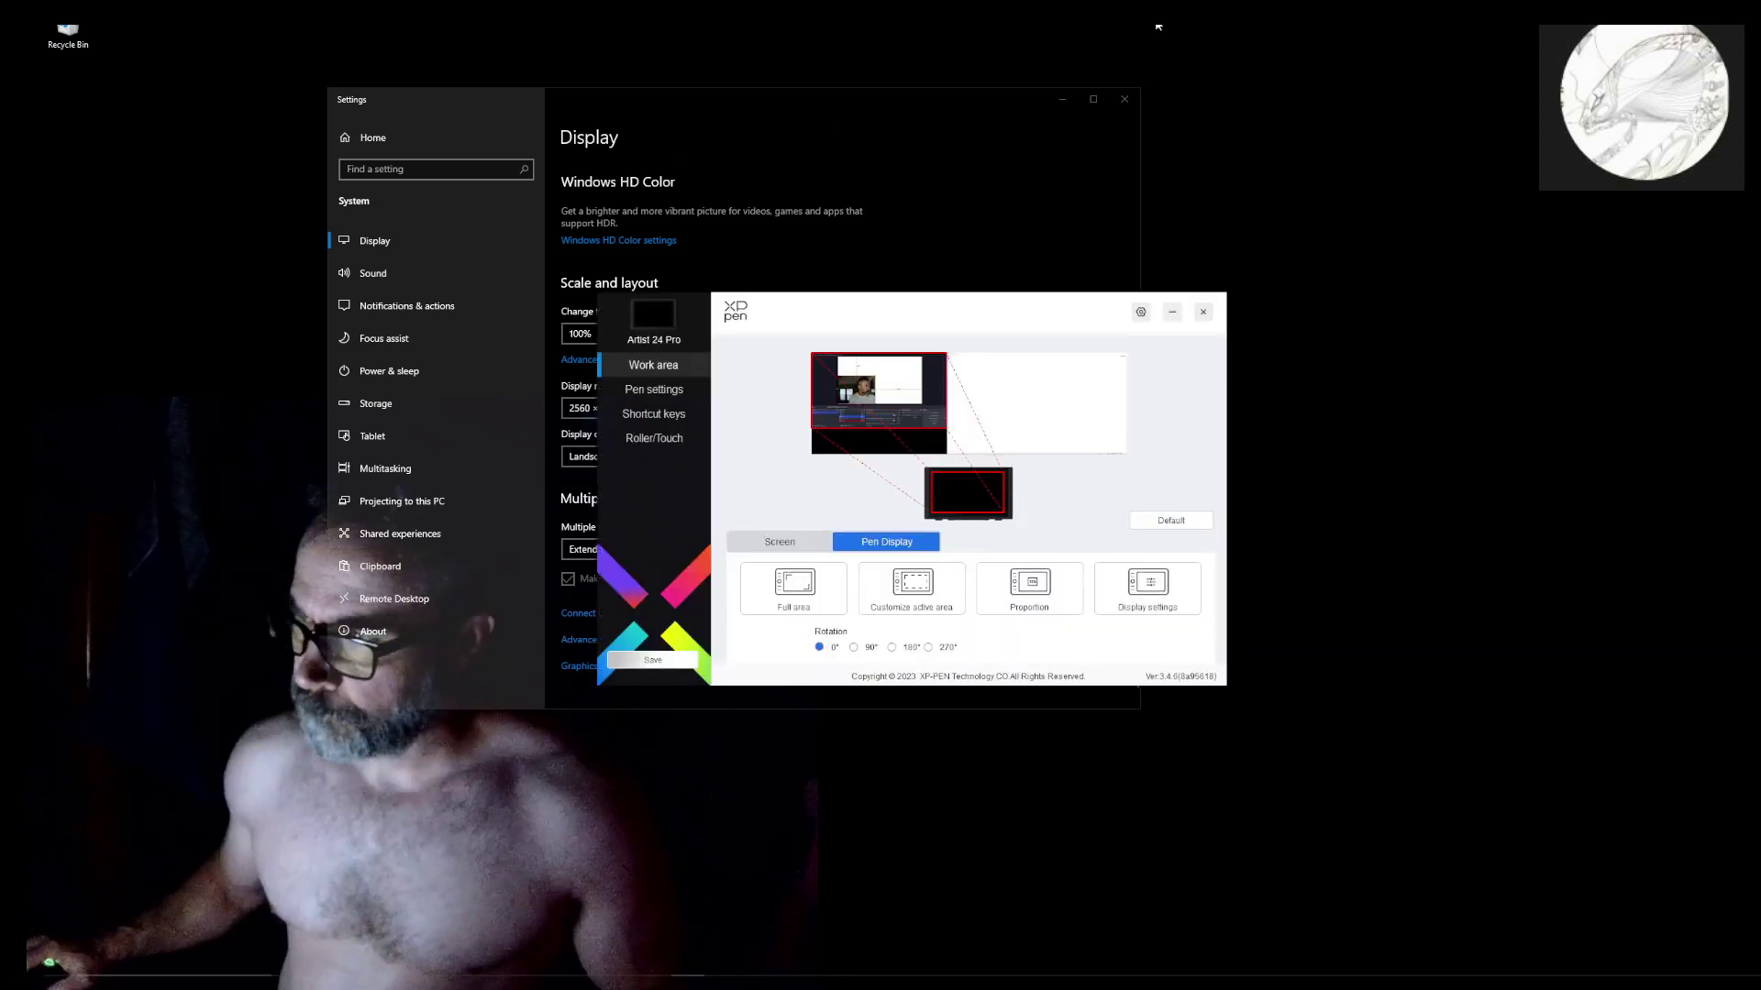
click(1126, 108)
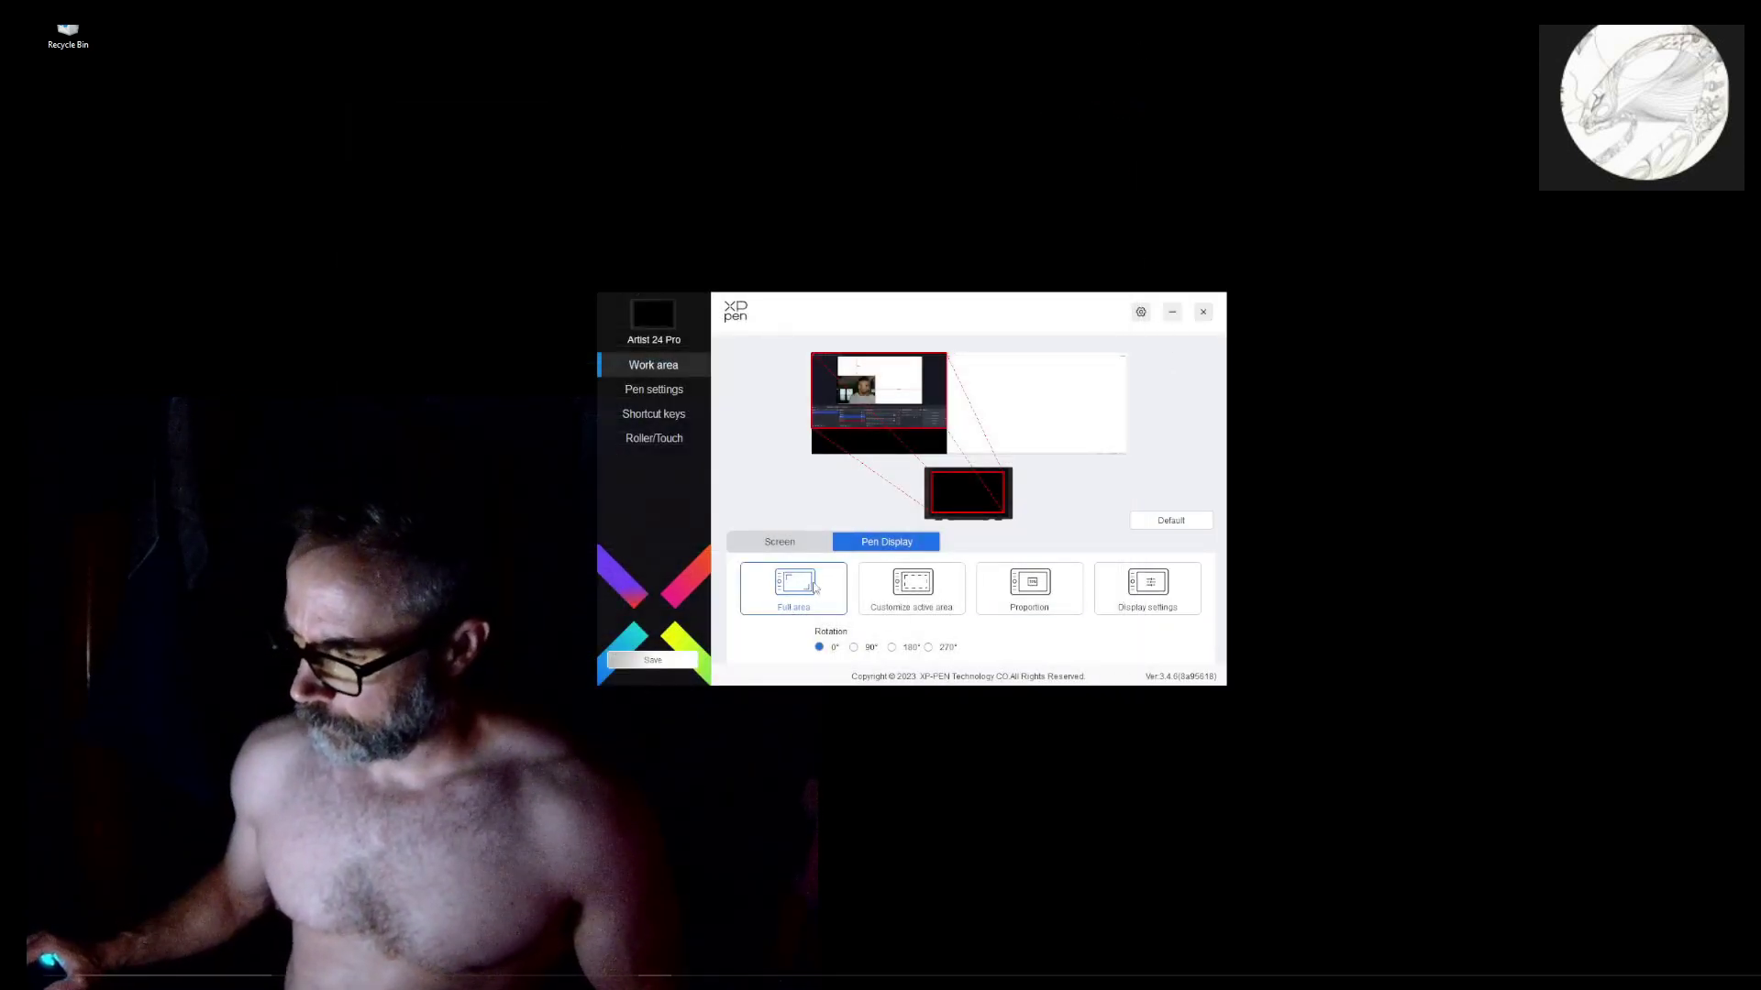
click(803, 547)
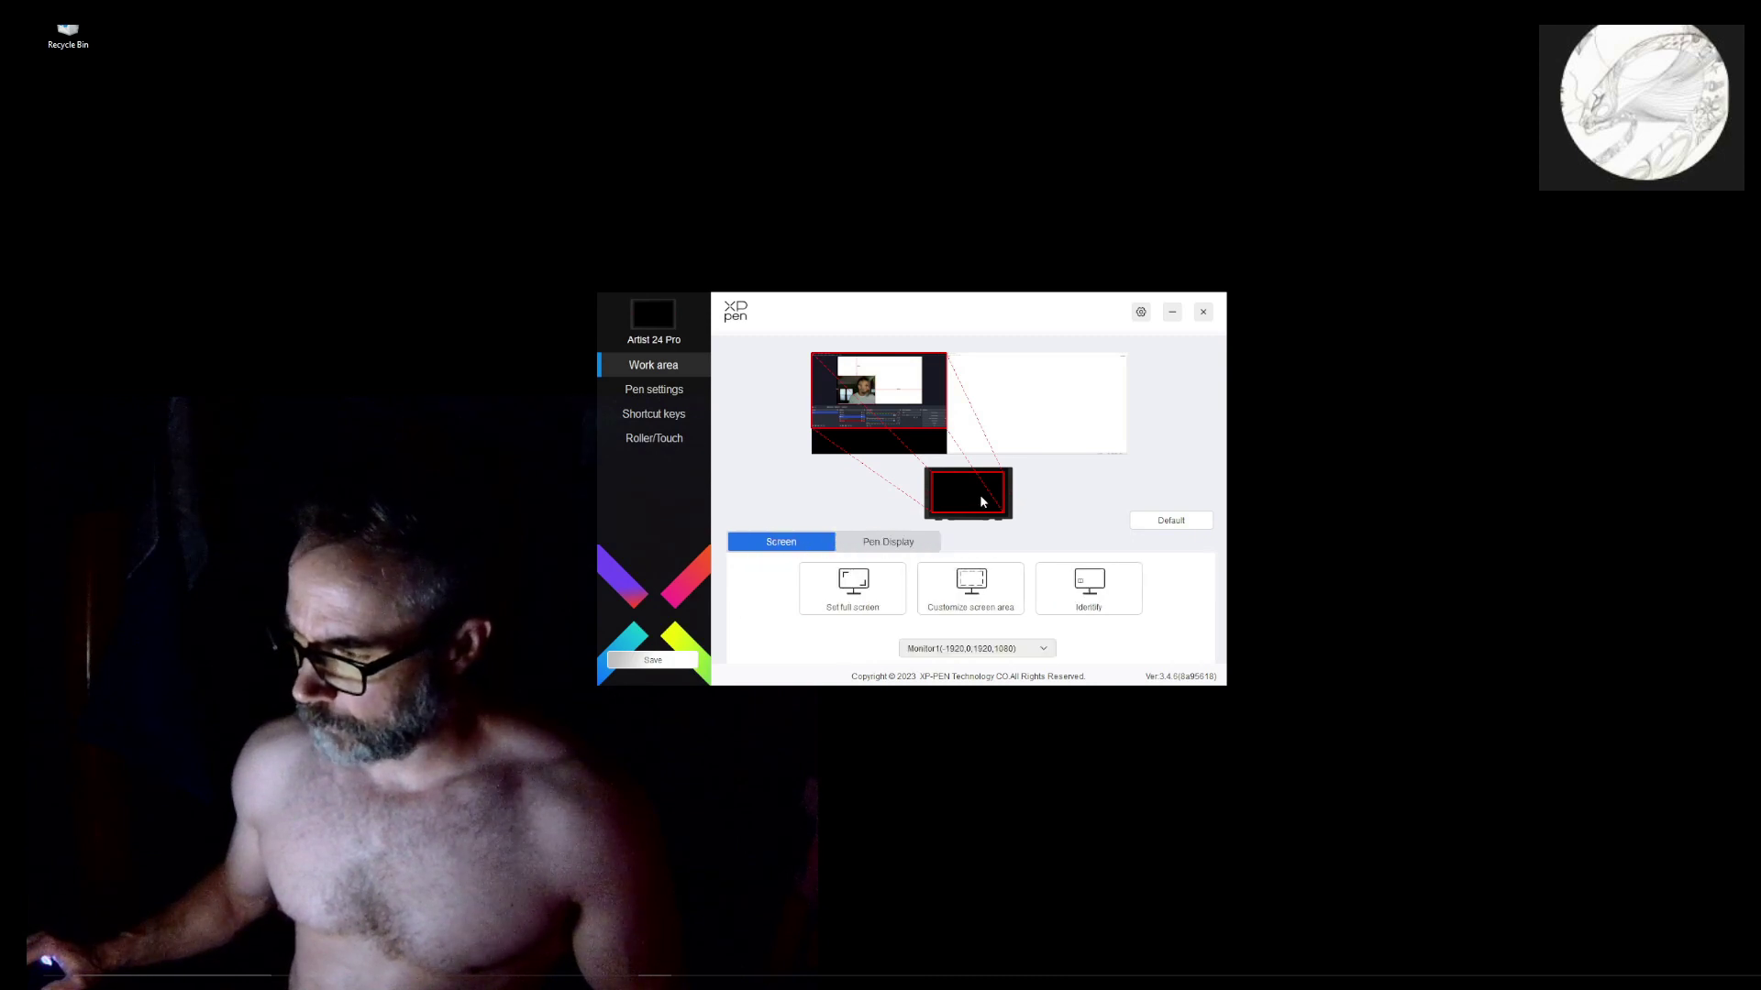
click(1164, 521)
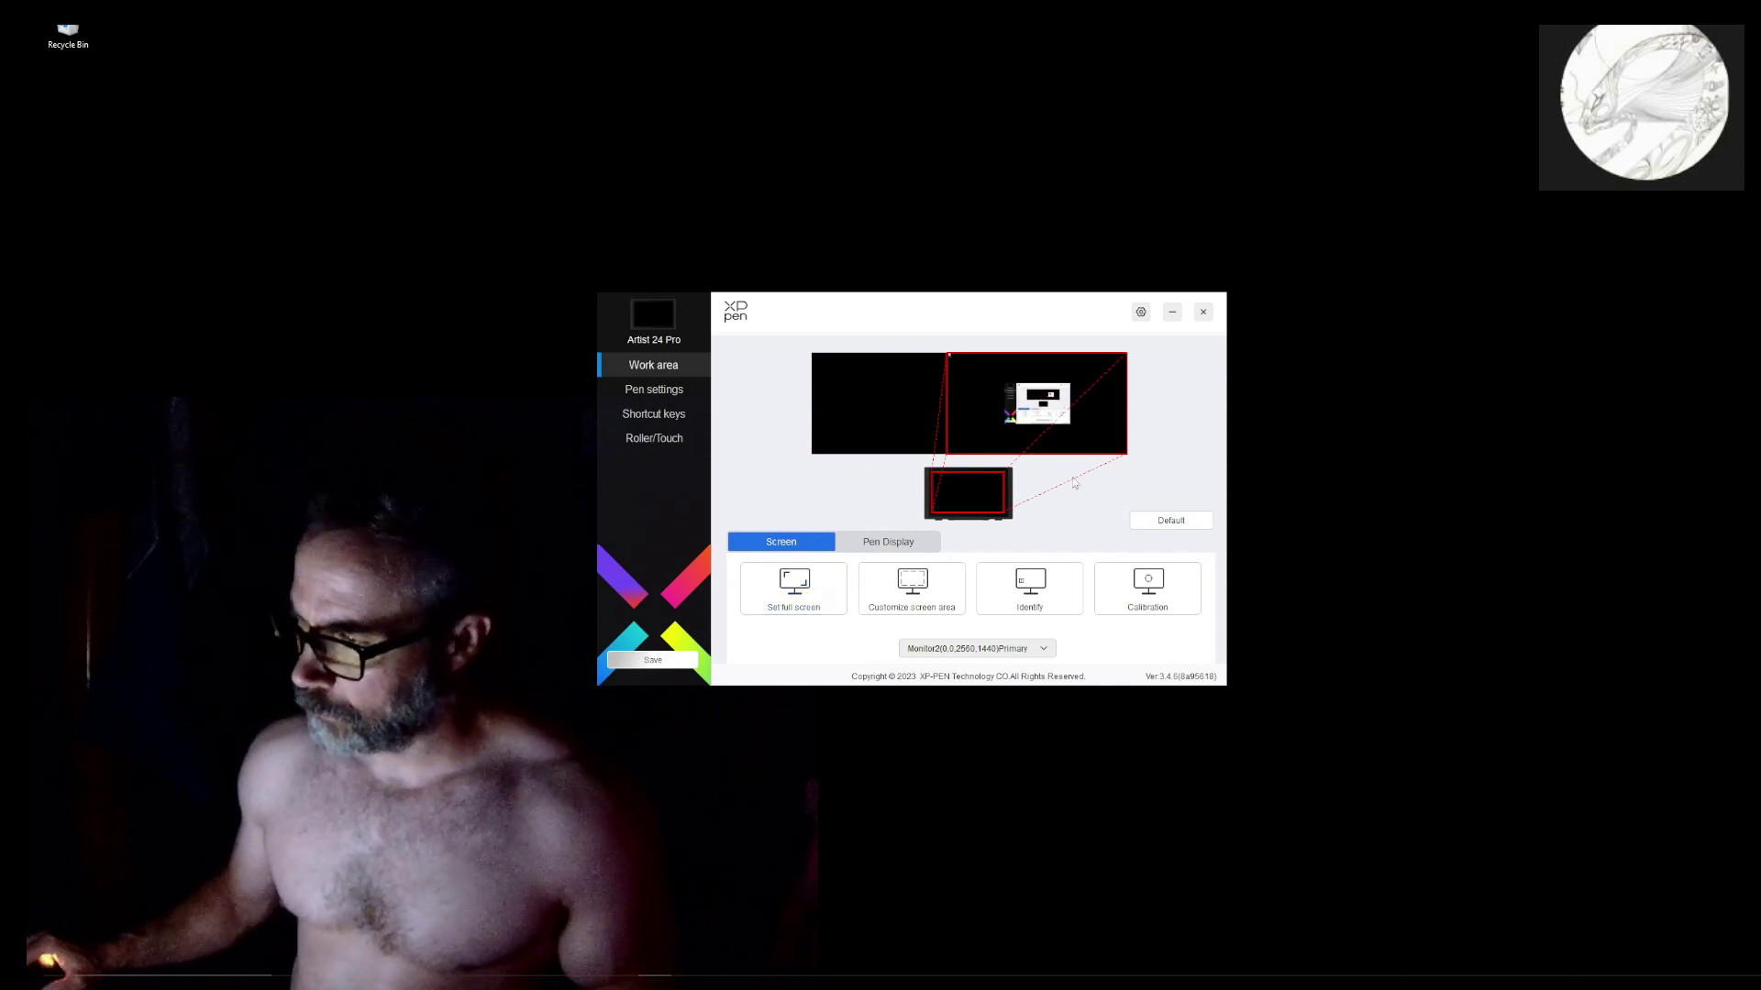
click(1204, 312)
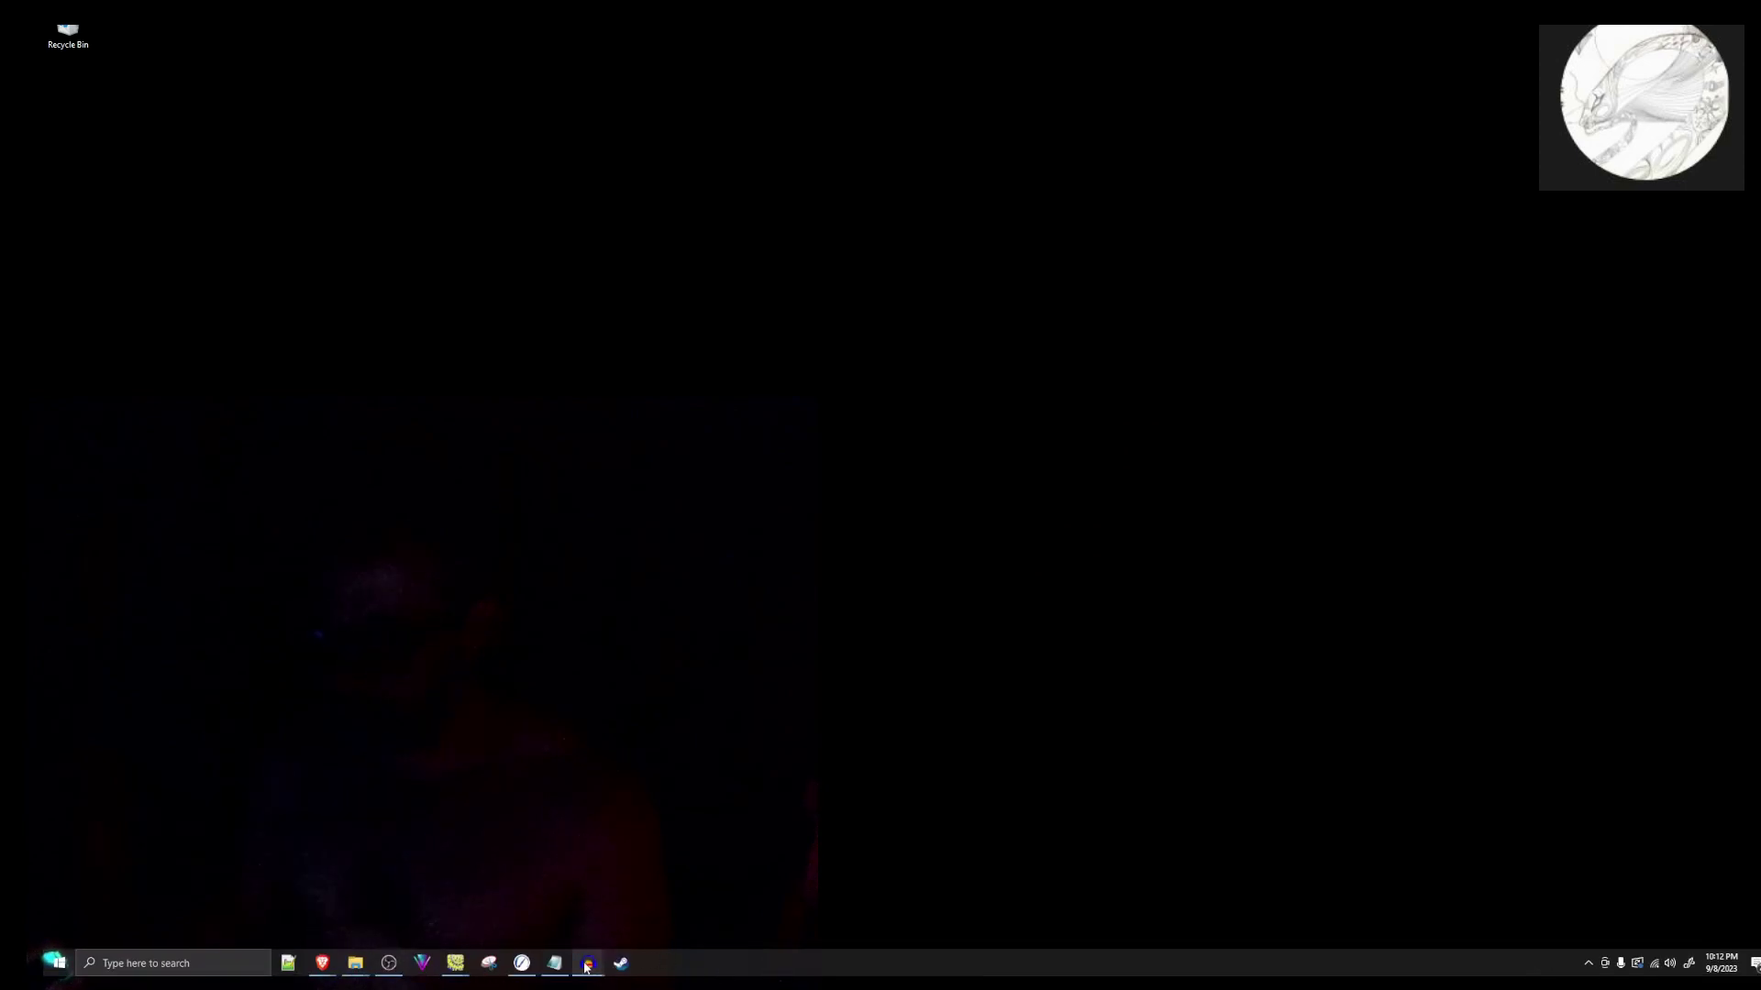
Switch back to Rebelle and move Layer 2 above the black-filled Layer 3
click(535, 964)
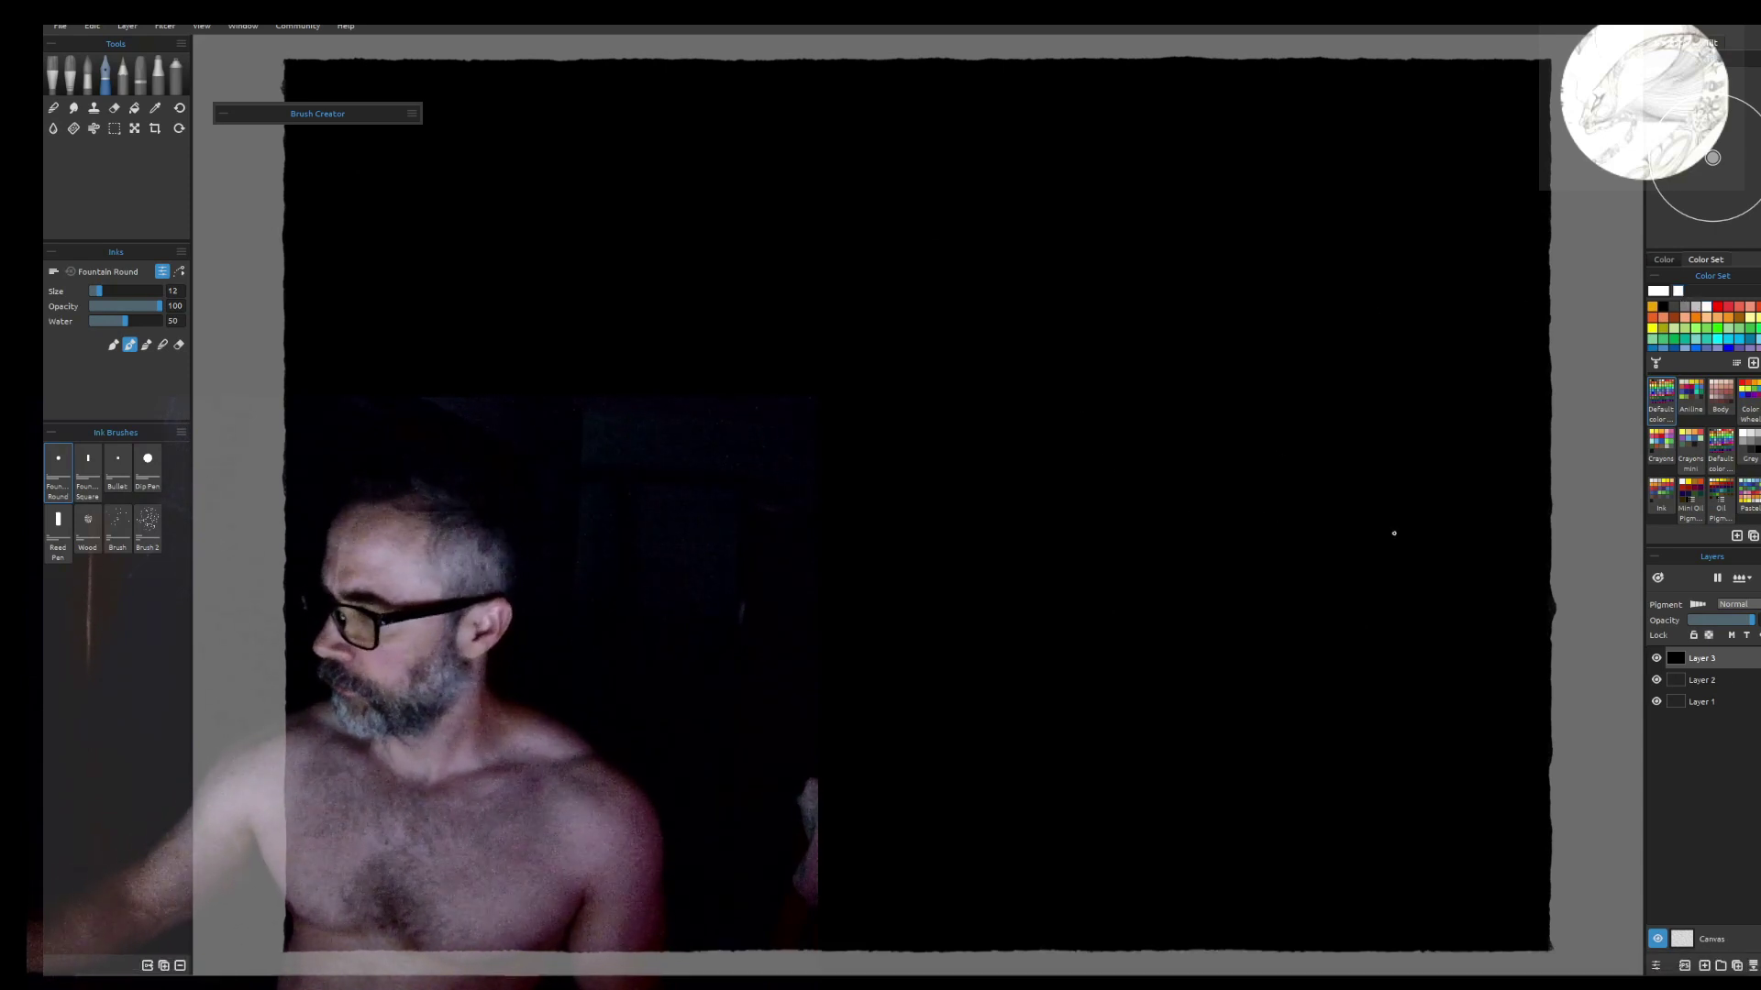
drag(1684, 682, 1684, 651)
Try some white freehand lettering strokes with the Fountain Round pen on Layer 2, and undo them all
drag(1256, 383, 1126, 509)
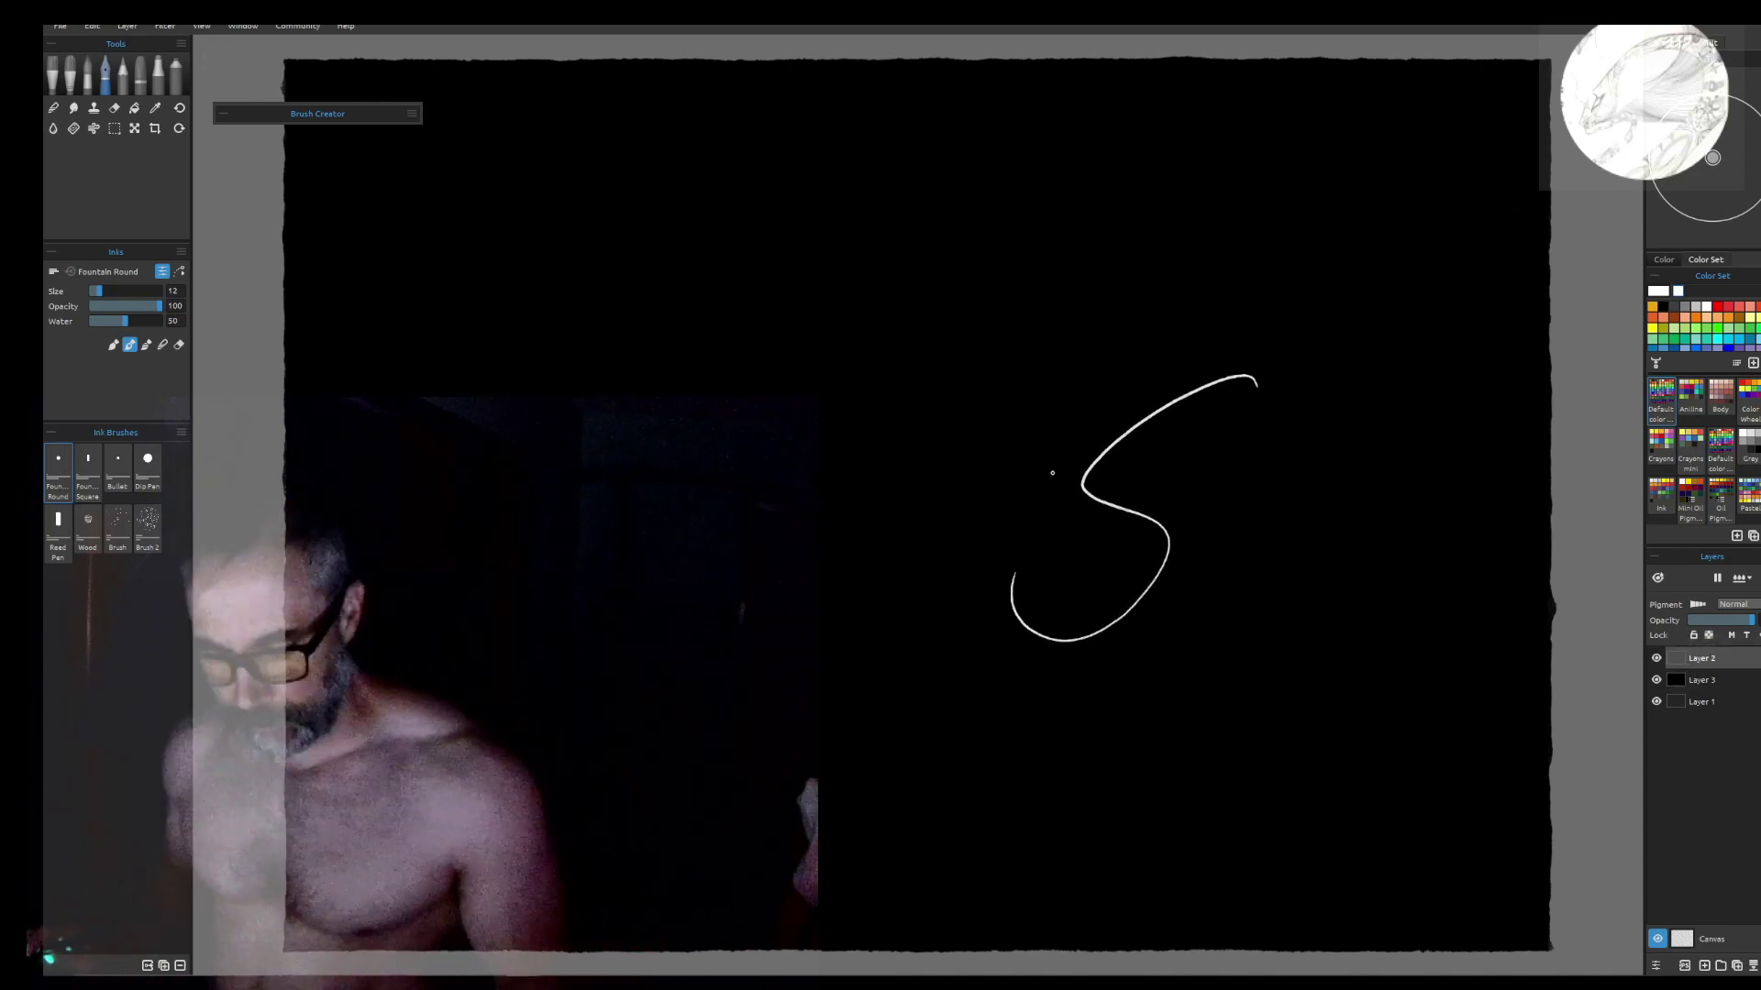
key(ctrl+z)
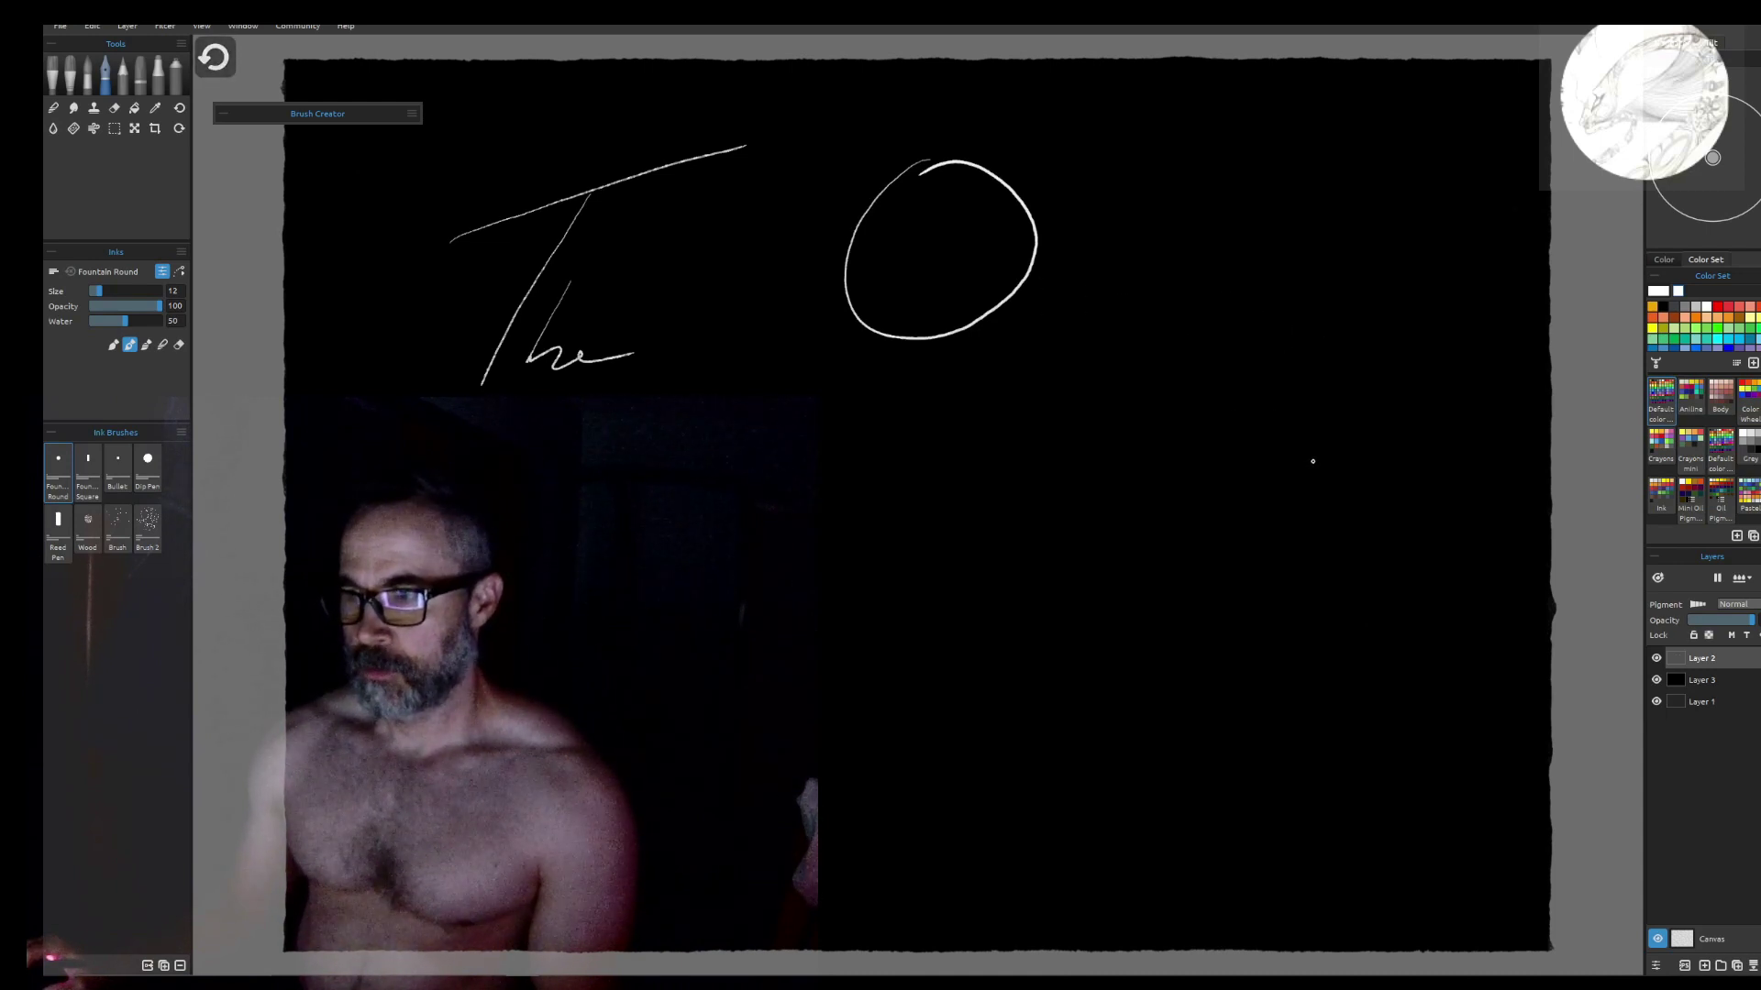
key(ctrl+z)
key(ctrl+z)
key(ctrl+z)
key(ctrl+z)
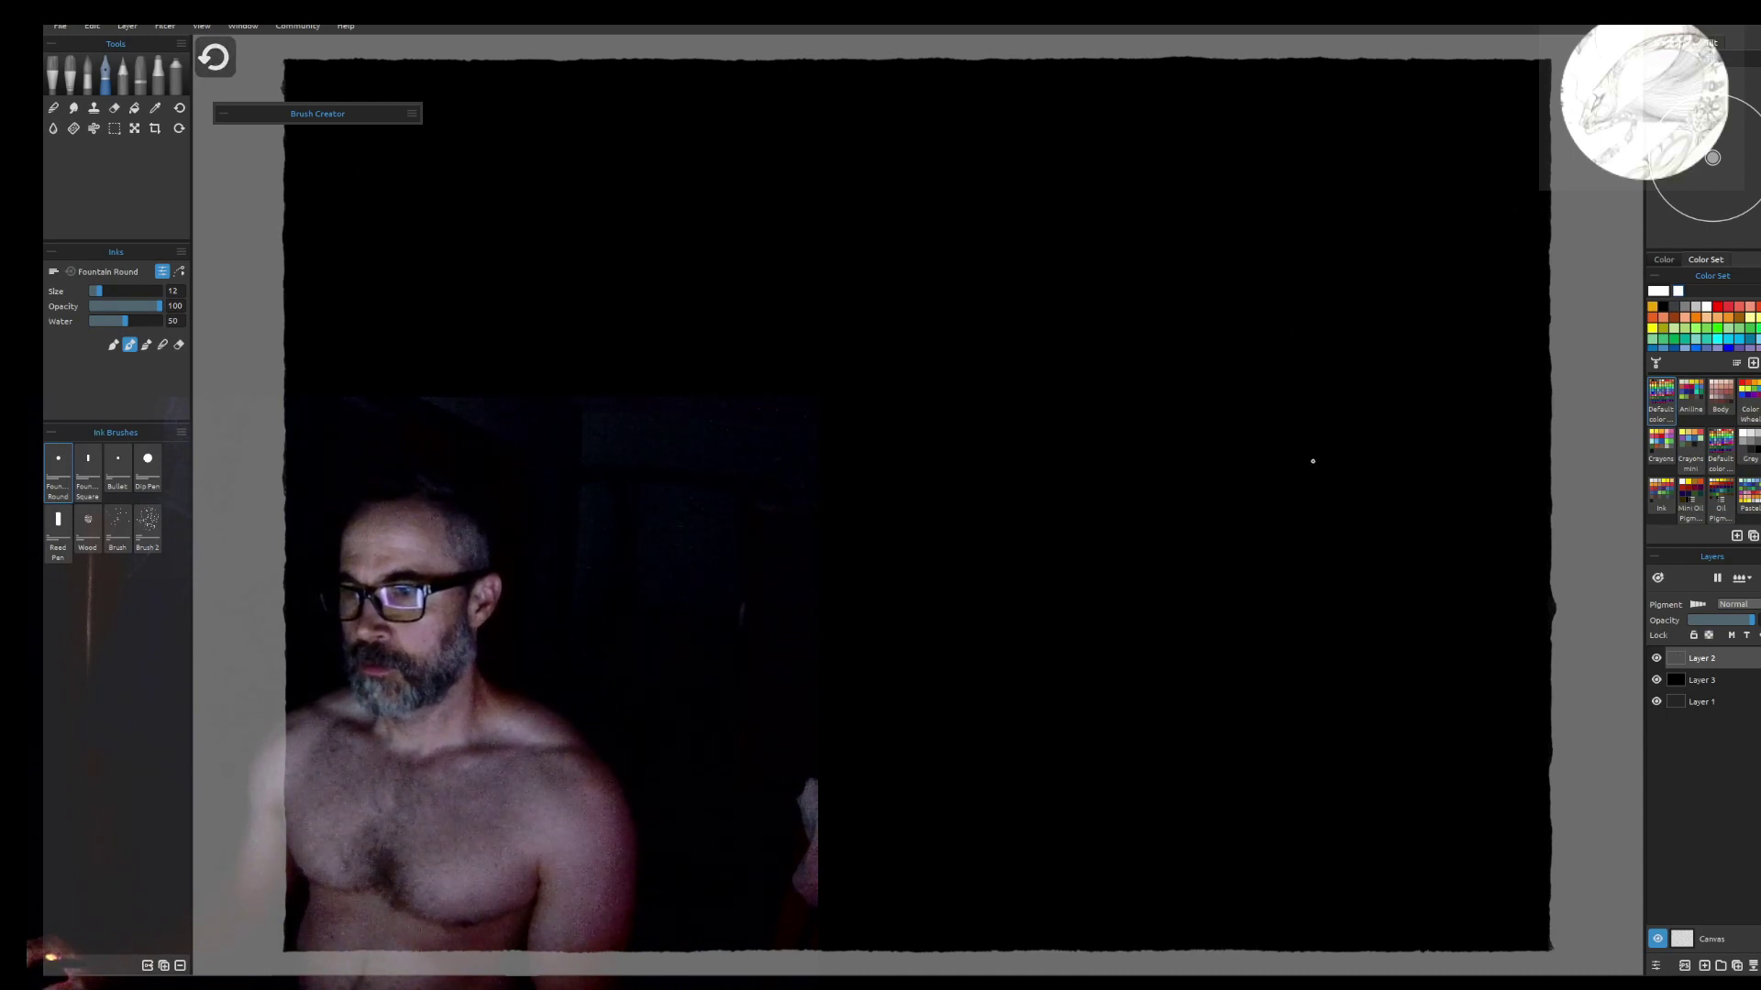
Switch to the Spray 6 airbrush and spray a soft white round head in the upper middle of the canvas
click(166, 85)
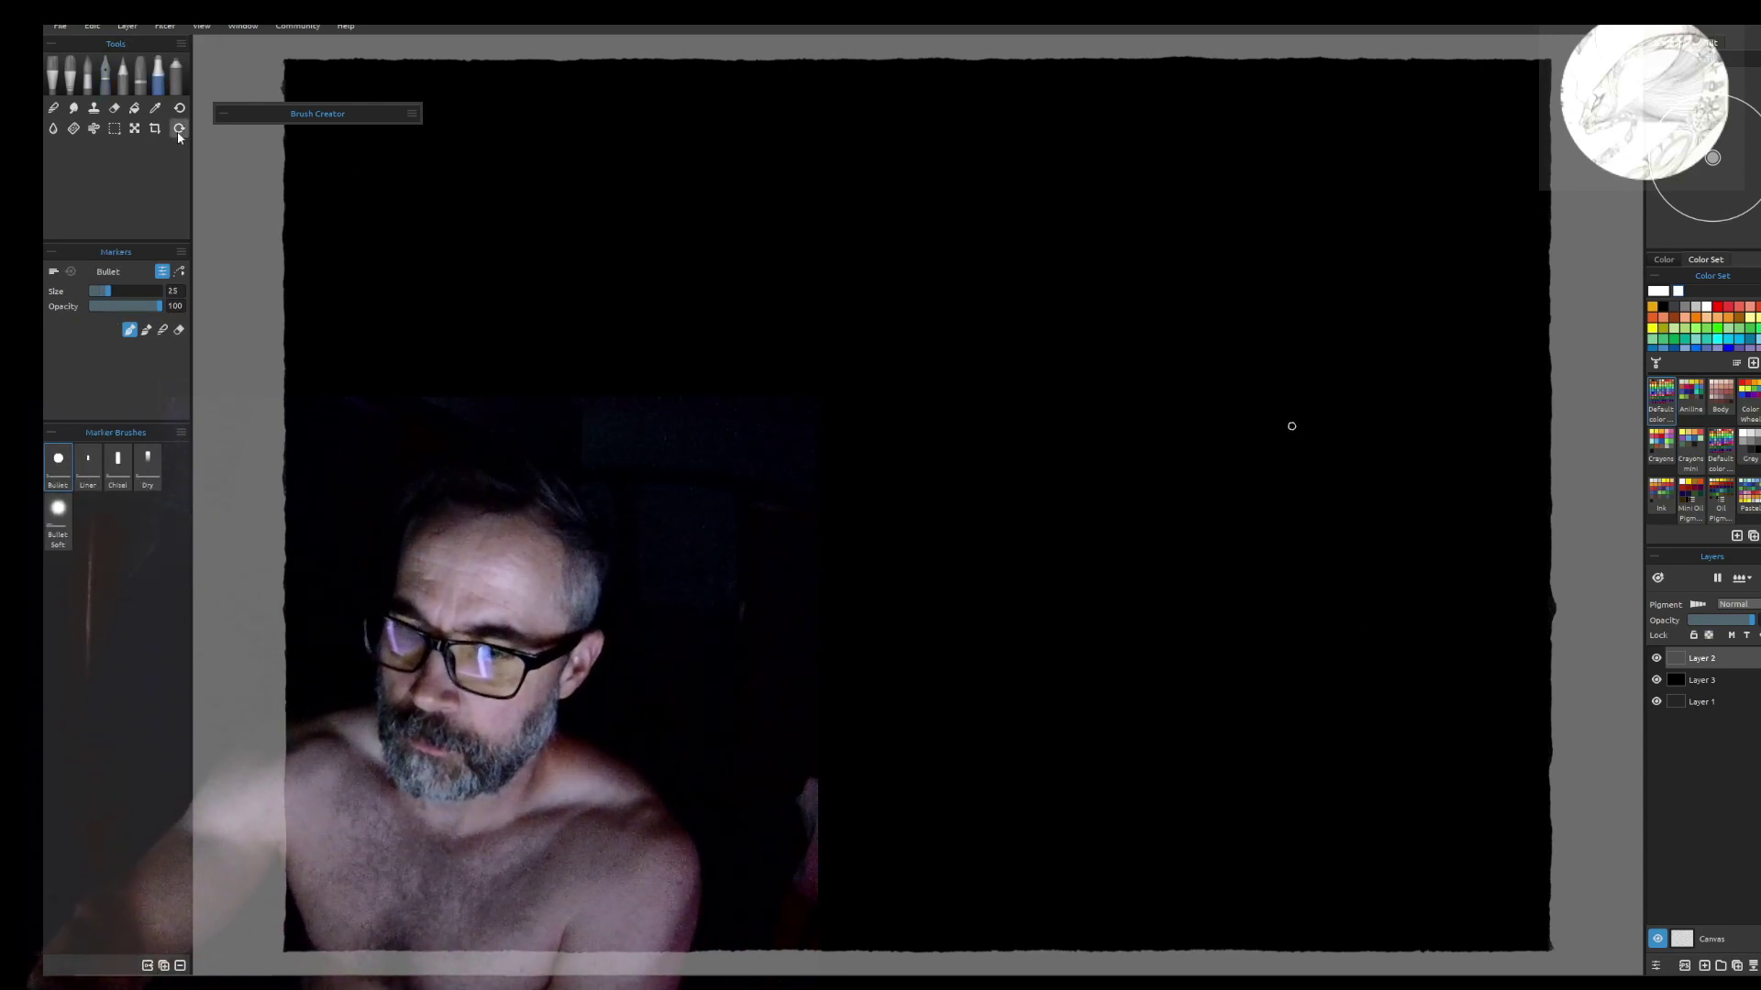
click(177, 83)
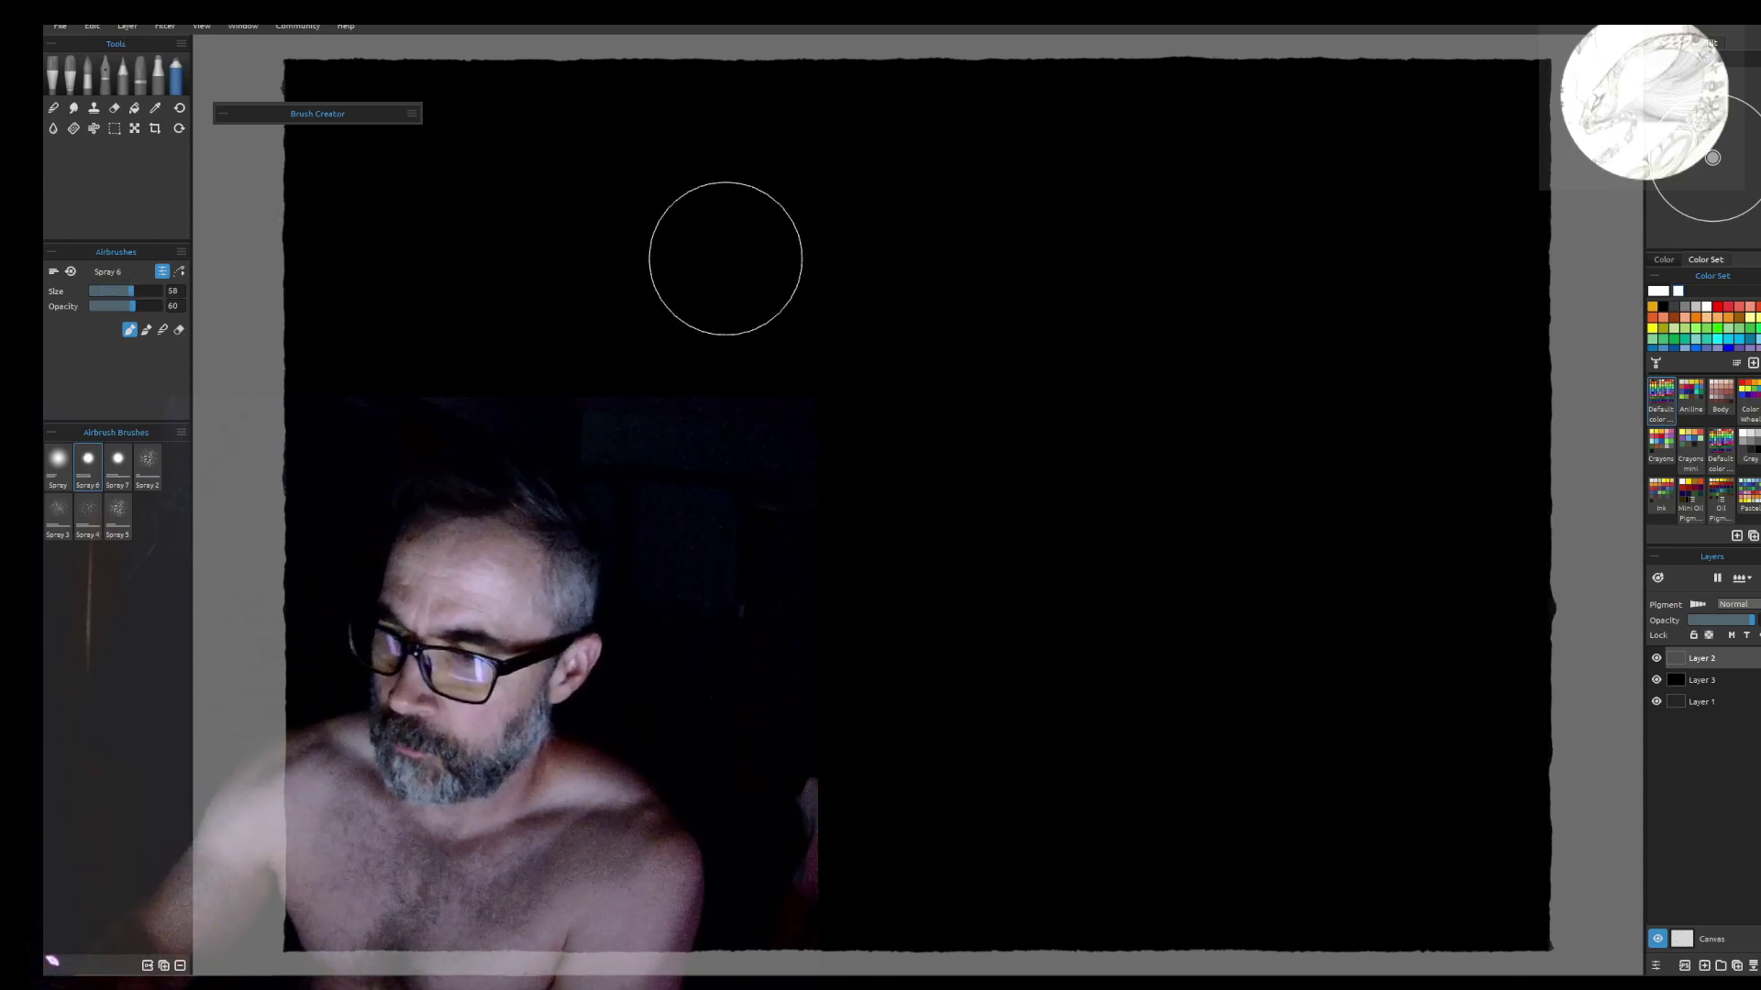
mouse_move(807, 293)
mouse_down()
mouse_move(837, 287)
mouse_move(816, 269)
mouse_move(829, 262)
mouse_move(751, 354)
mouse_up()
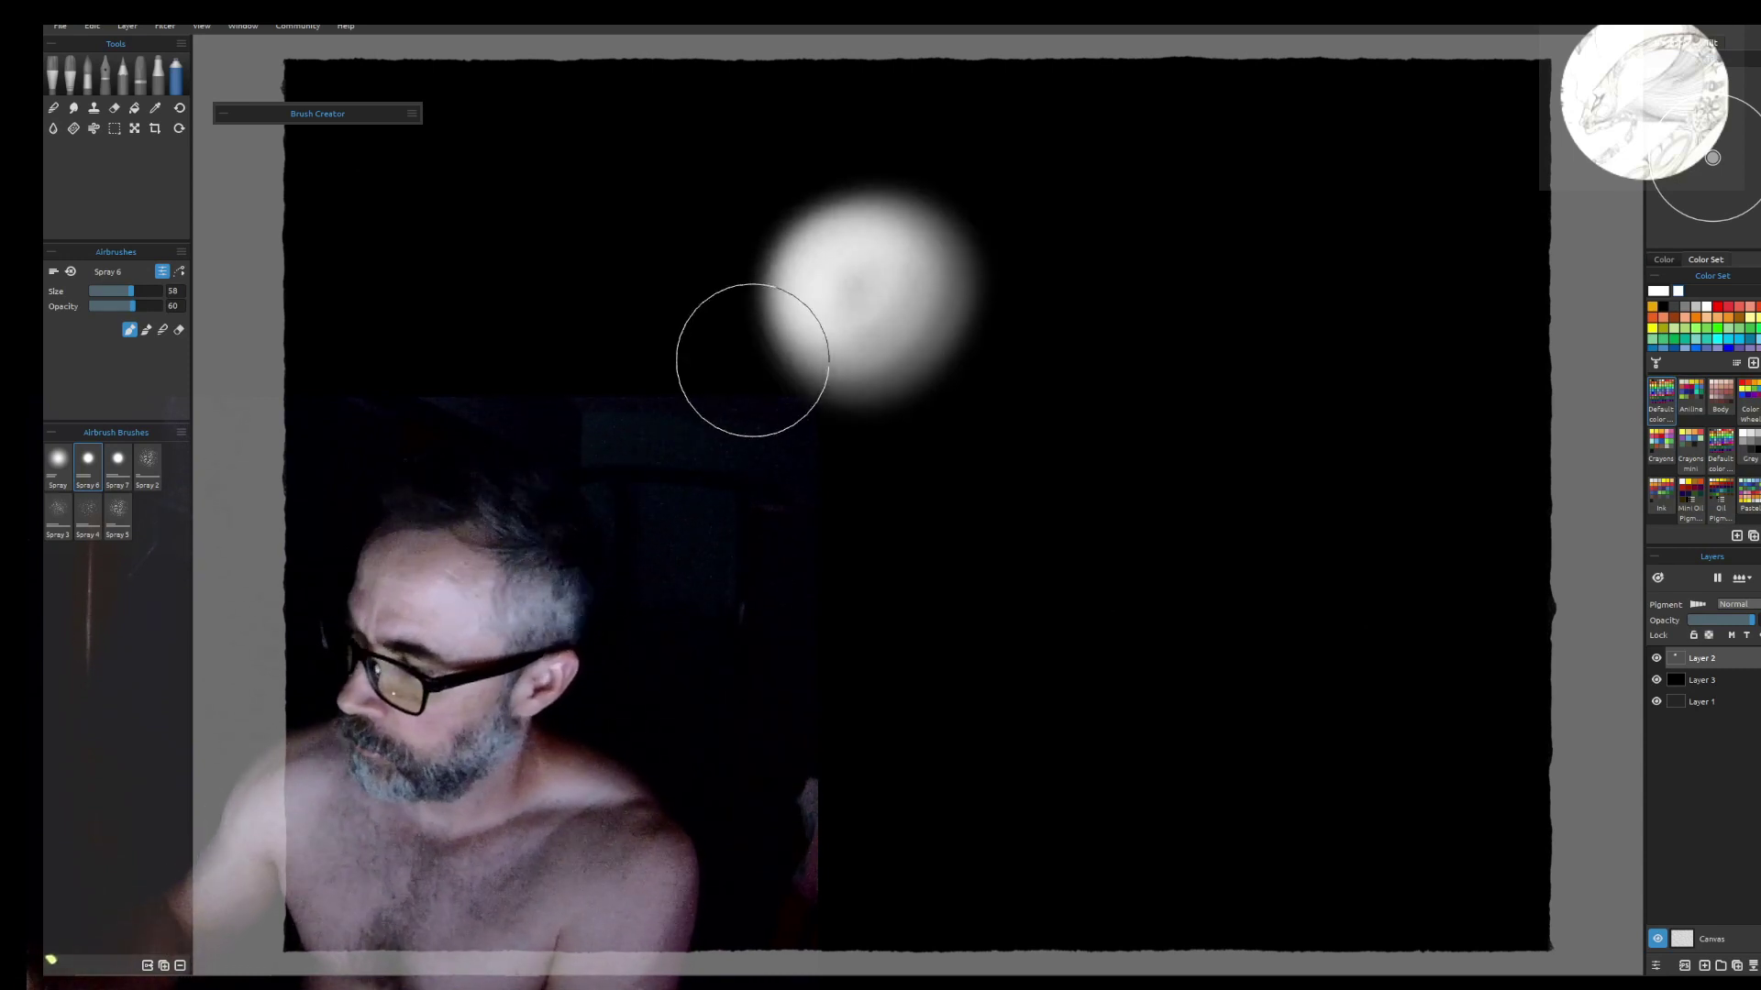
Airbrush faint white patches below the head for the shoulders, arms and torso, plus a horizontal band along the figure's base
drag(1018, 530, 1042, 538)
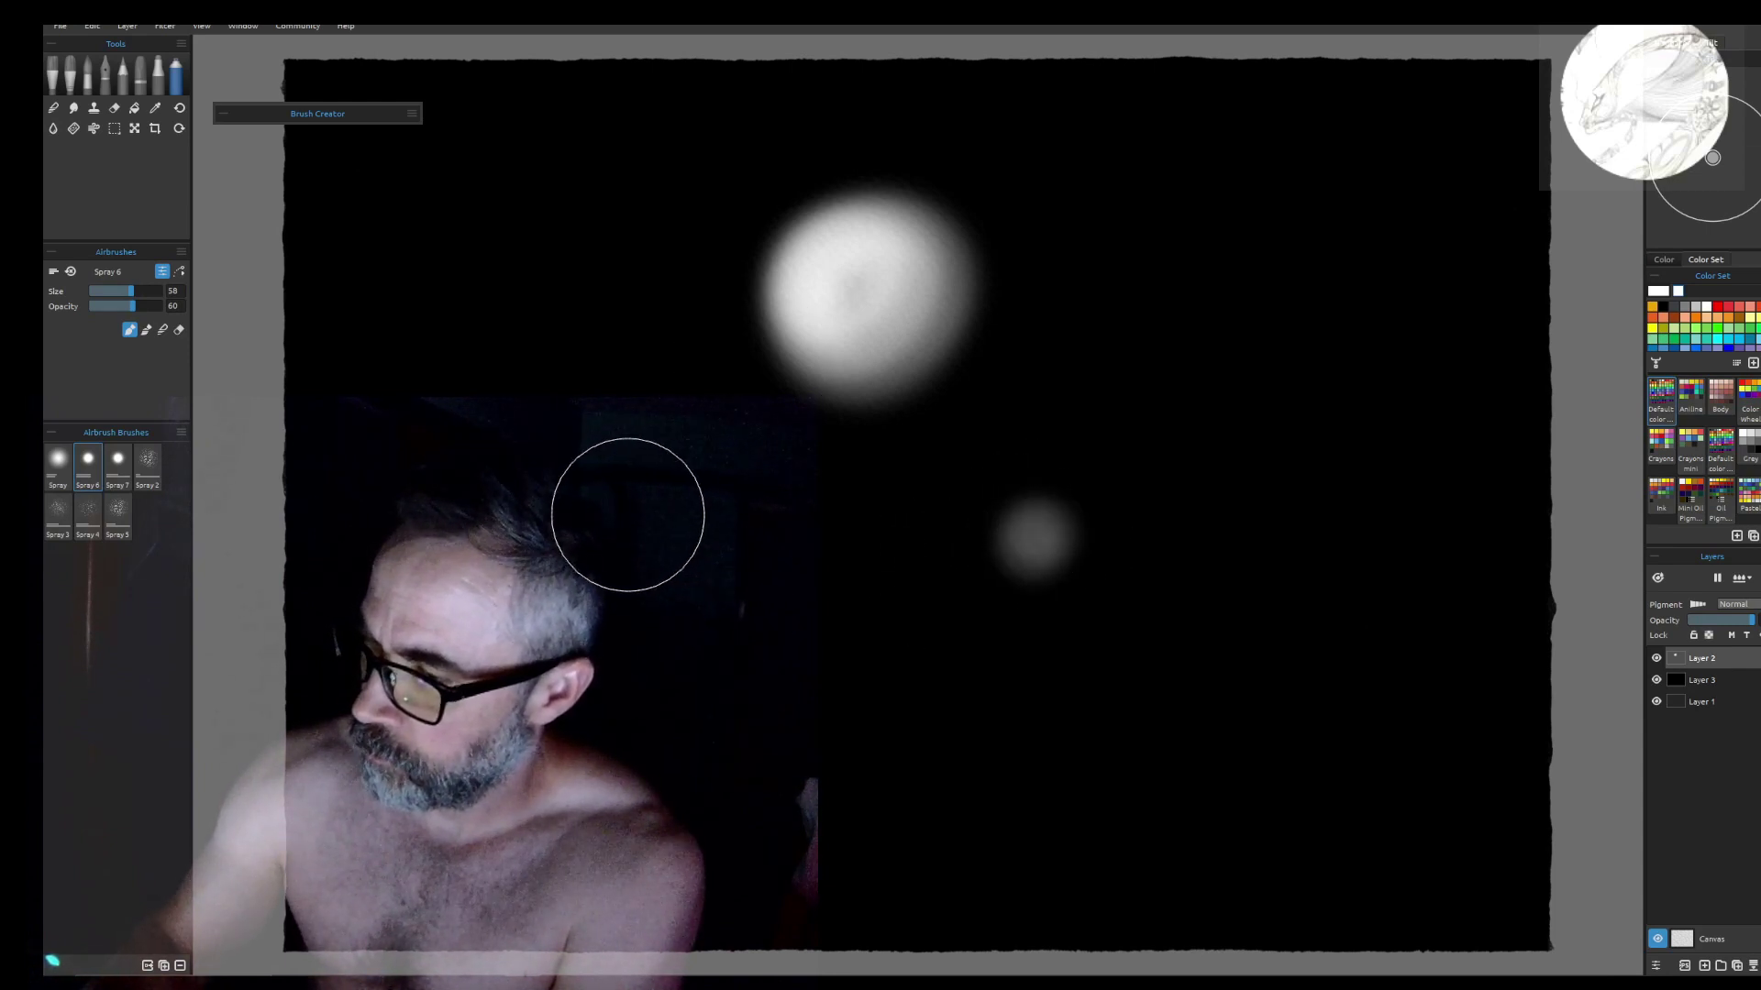
mouse_move(736, 523)
mouse_down()
mouse_move(815, 601)
mouse_move(687, 530)
mouse_move(816, 596)
mouse_move(707, 521)
mouse_move(786, 582)
mouse_up()
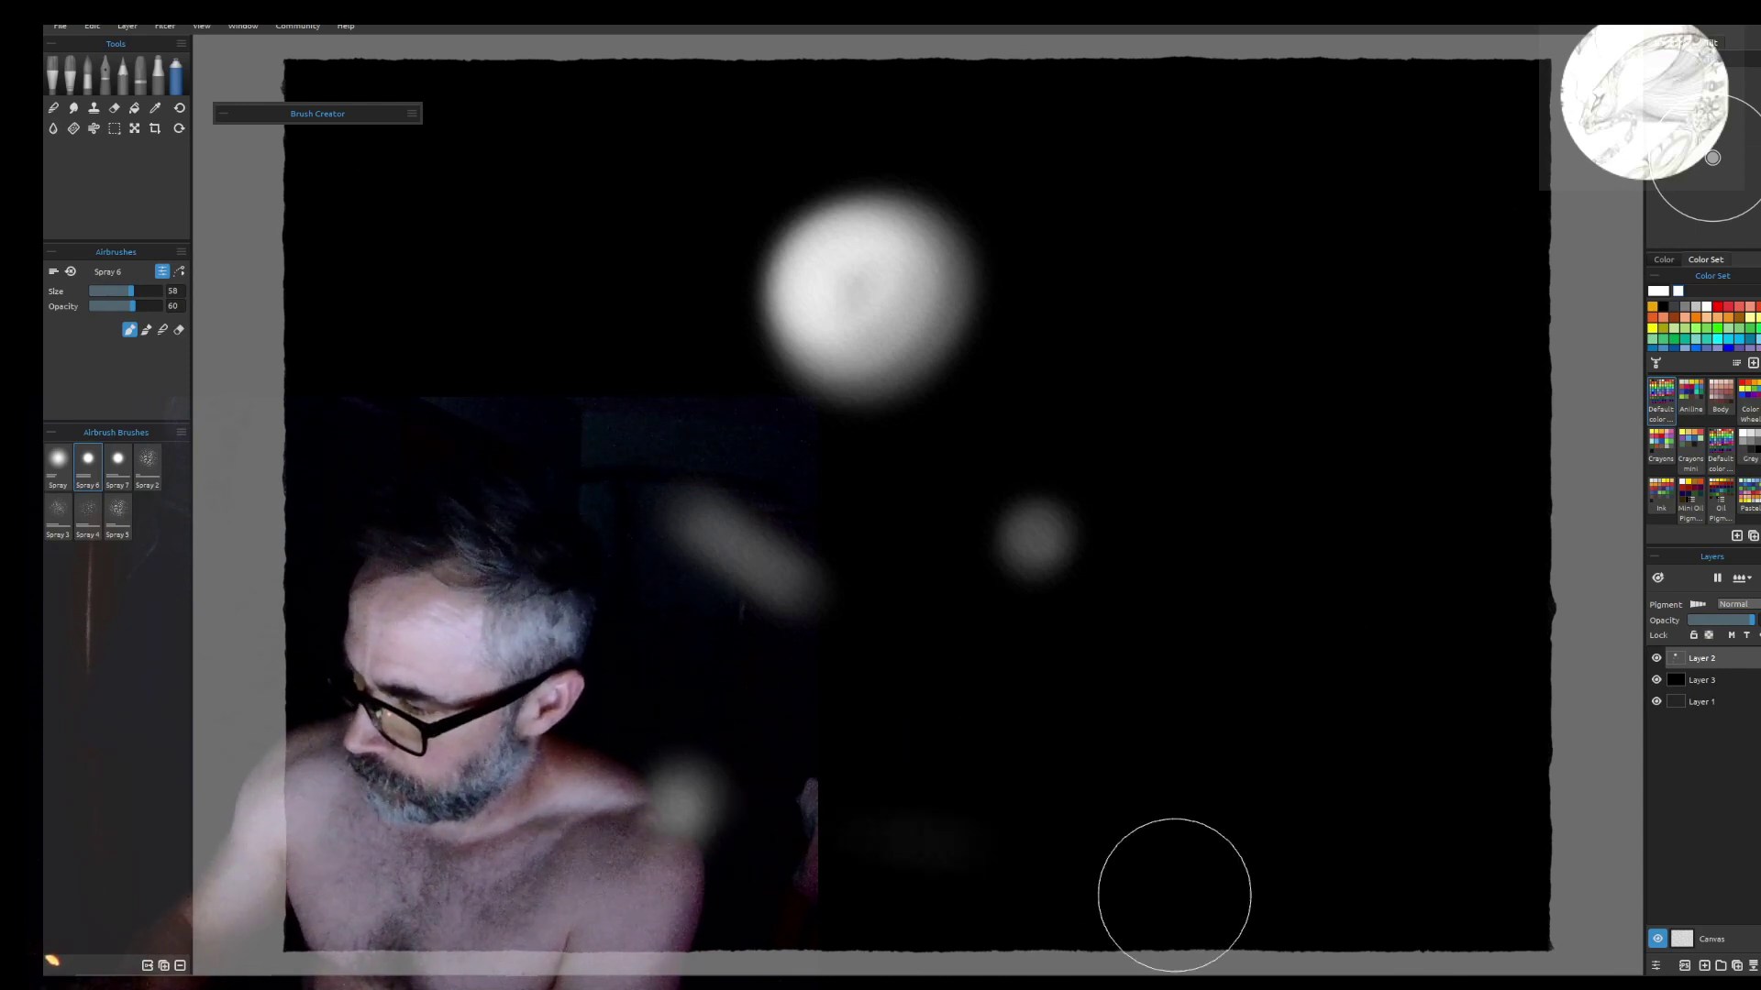
drag(716, 802, 917, 812)
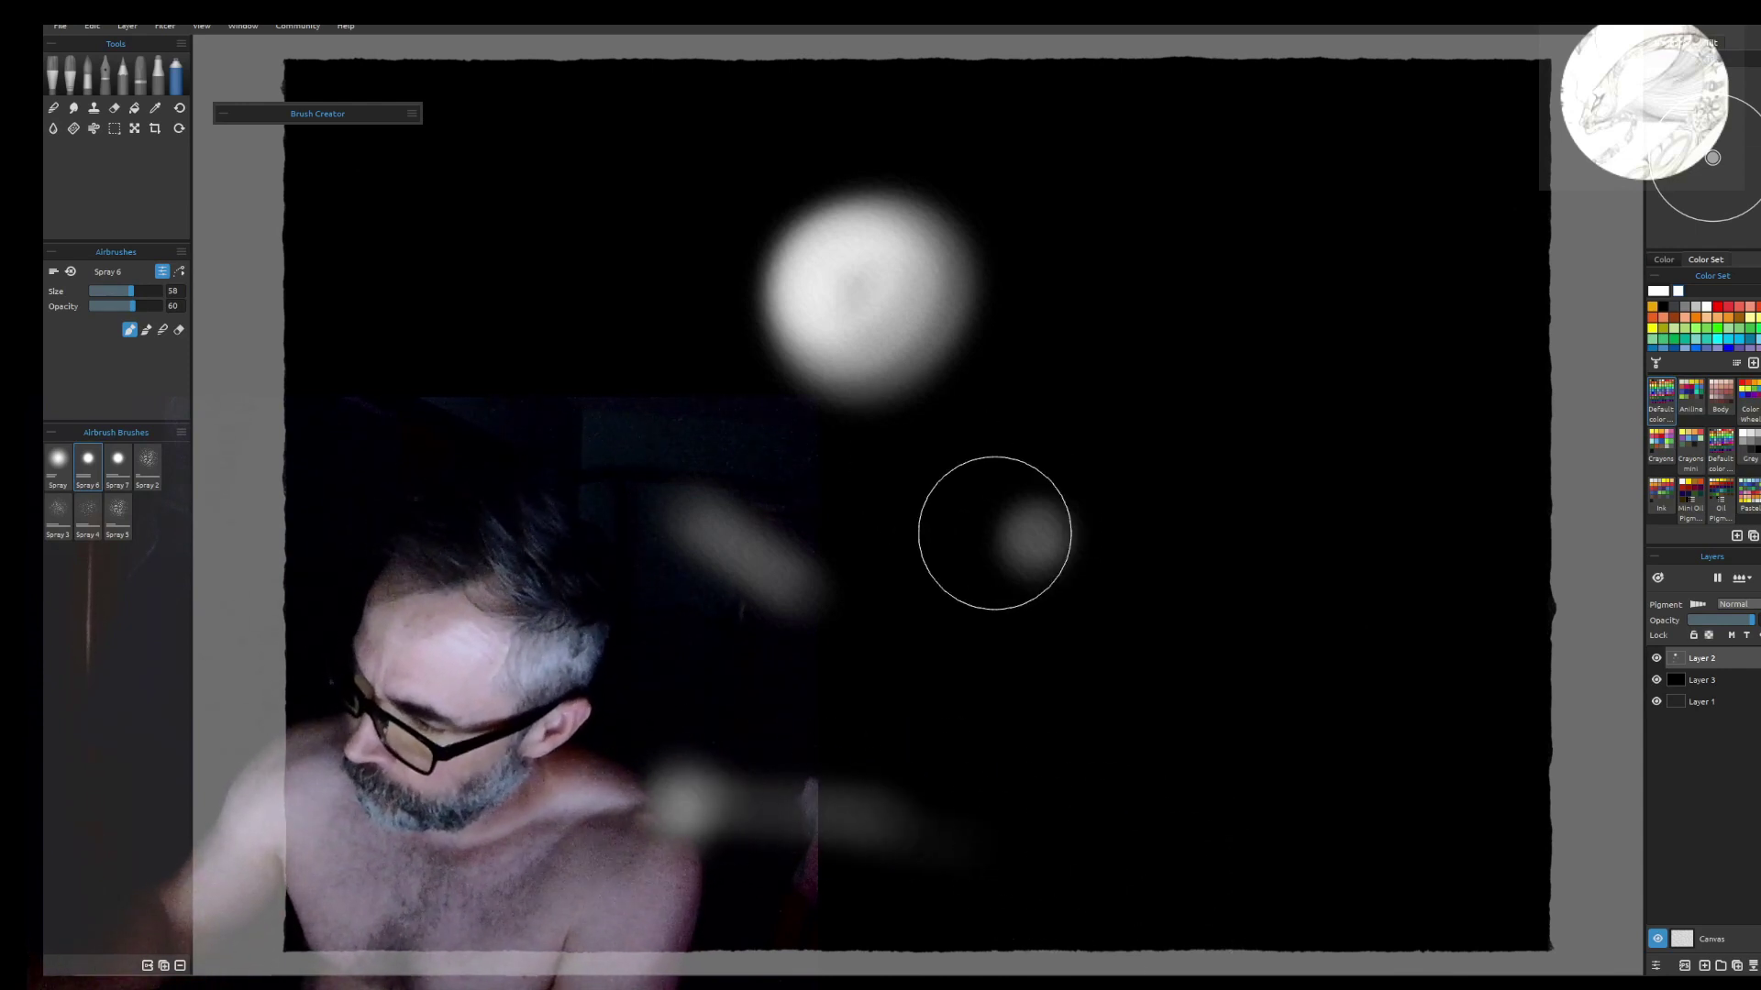
click(929, 466)
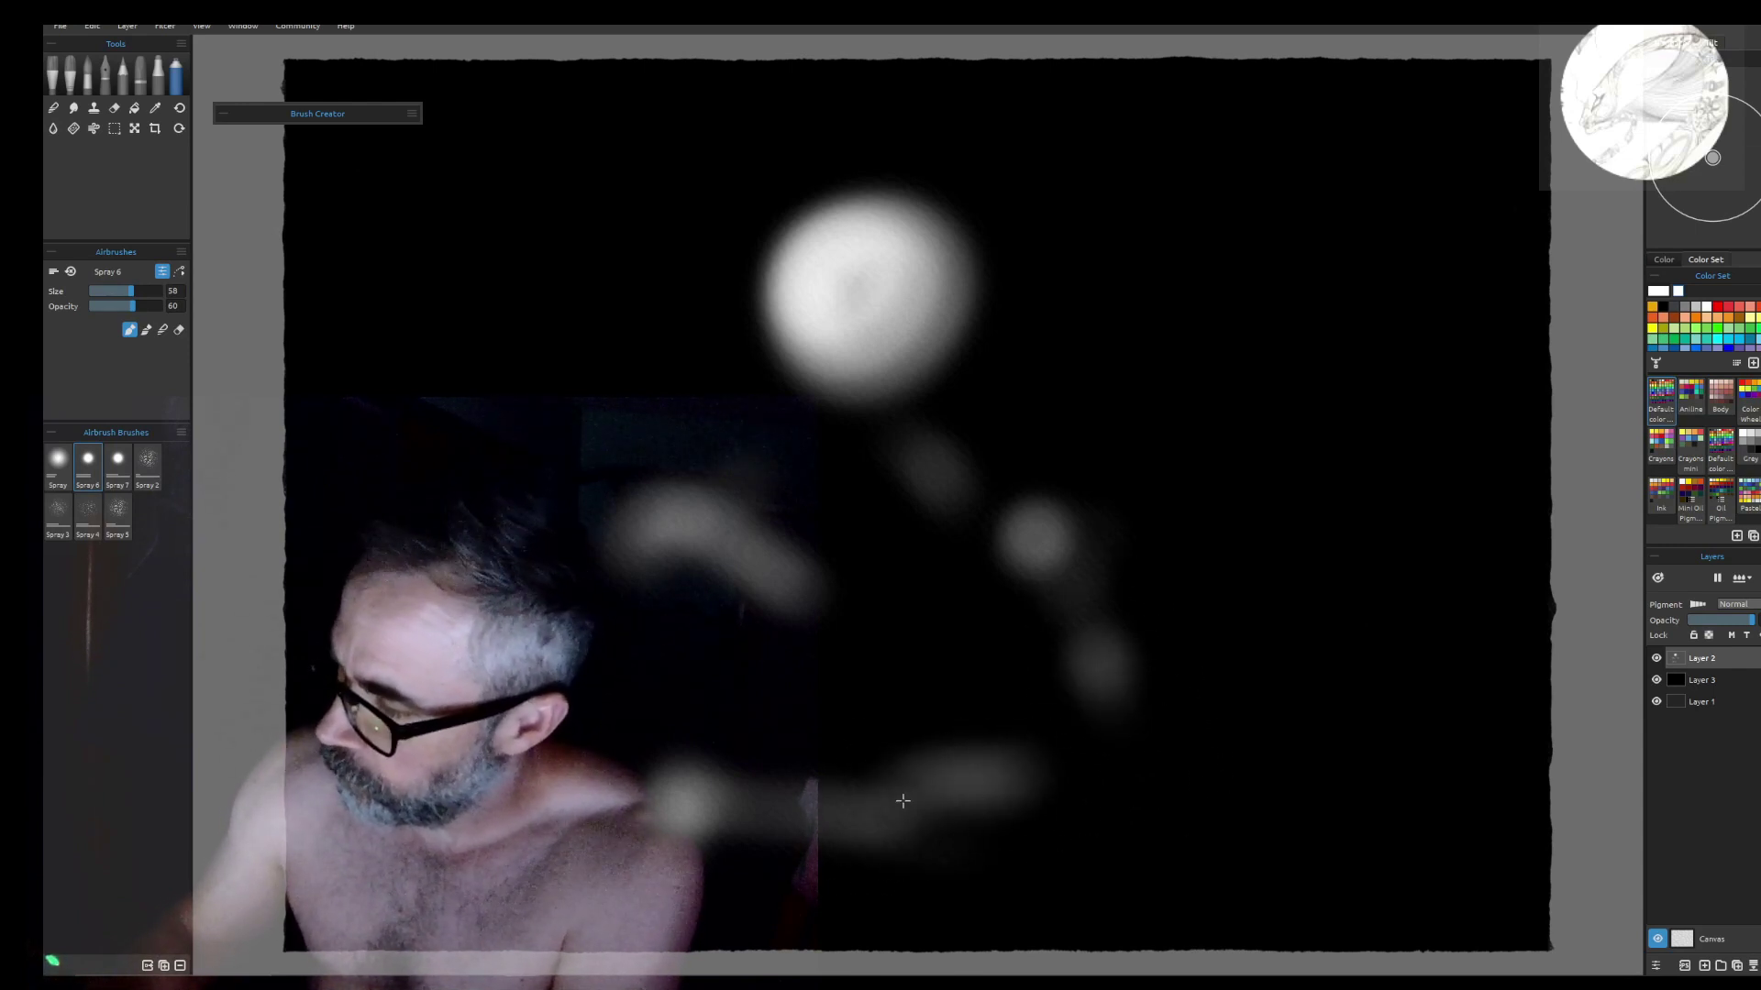
mouse_move(838, 796)
mouse_down()
mouse_move(1052, 787)
mouse_move(1022, 774)
mouse_move(896, 779)
mouse_move(1070, 801)
mouse_up()
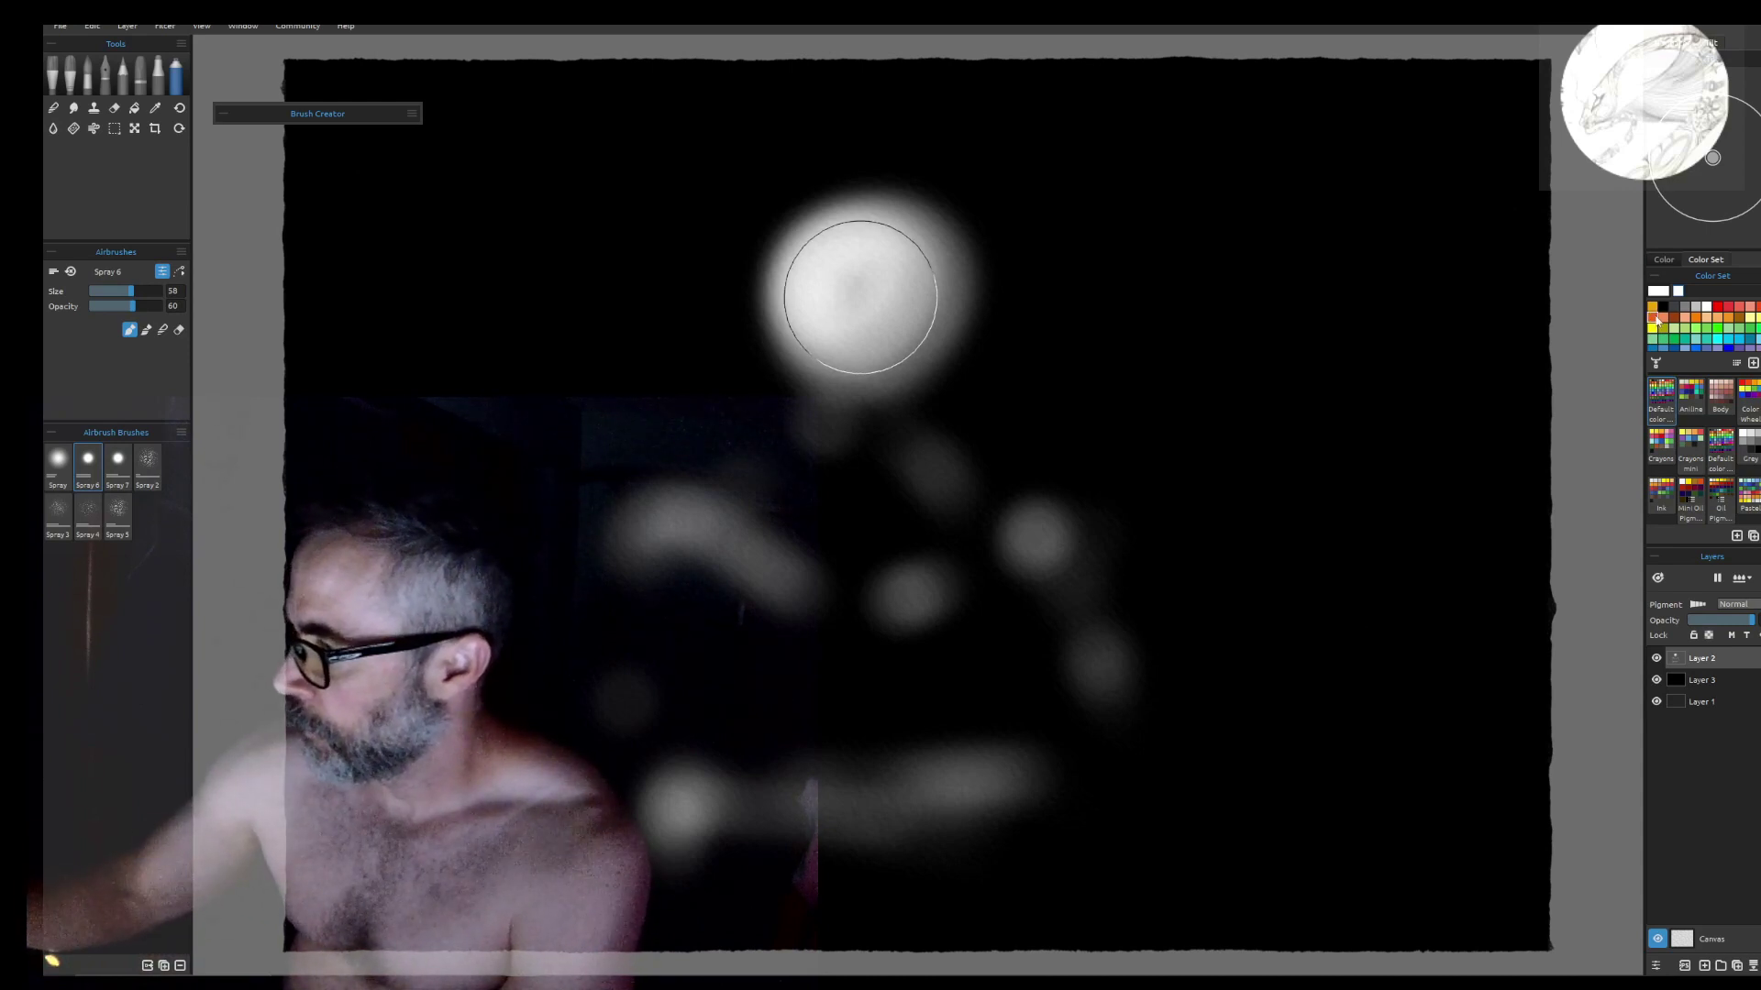
Move Layer 1 above Layer 2 and shade the head's lower part in black with the airbrush at size 44 and opacity 31
drag(1702, 703, 1697, 649)
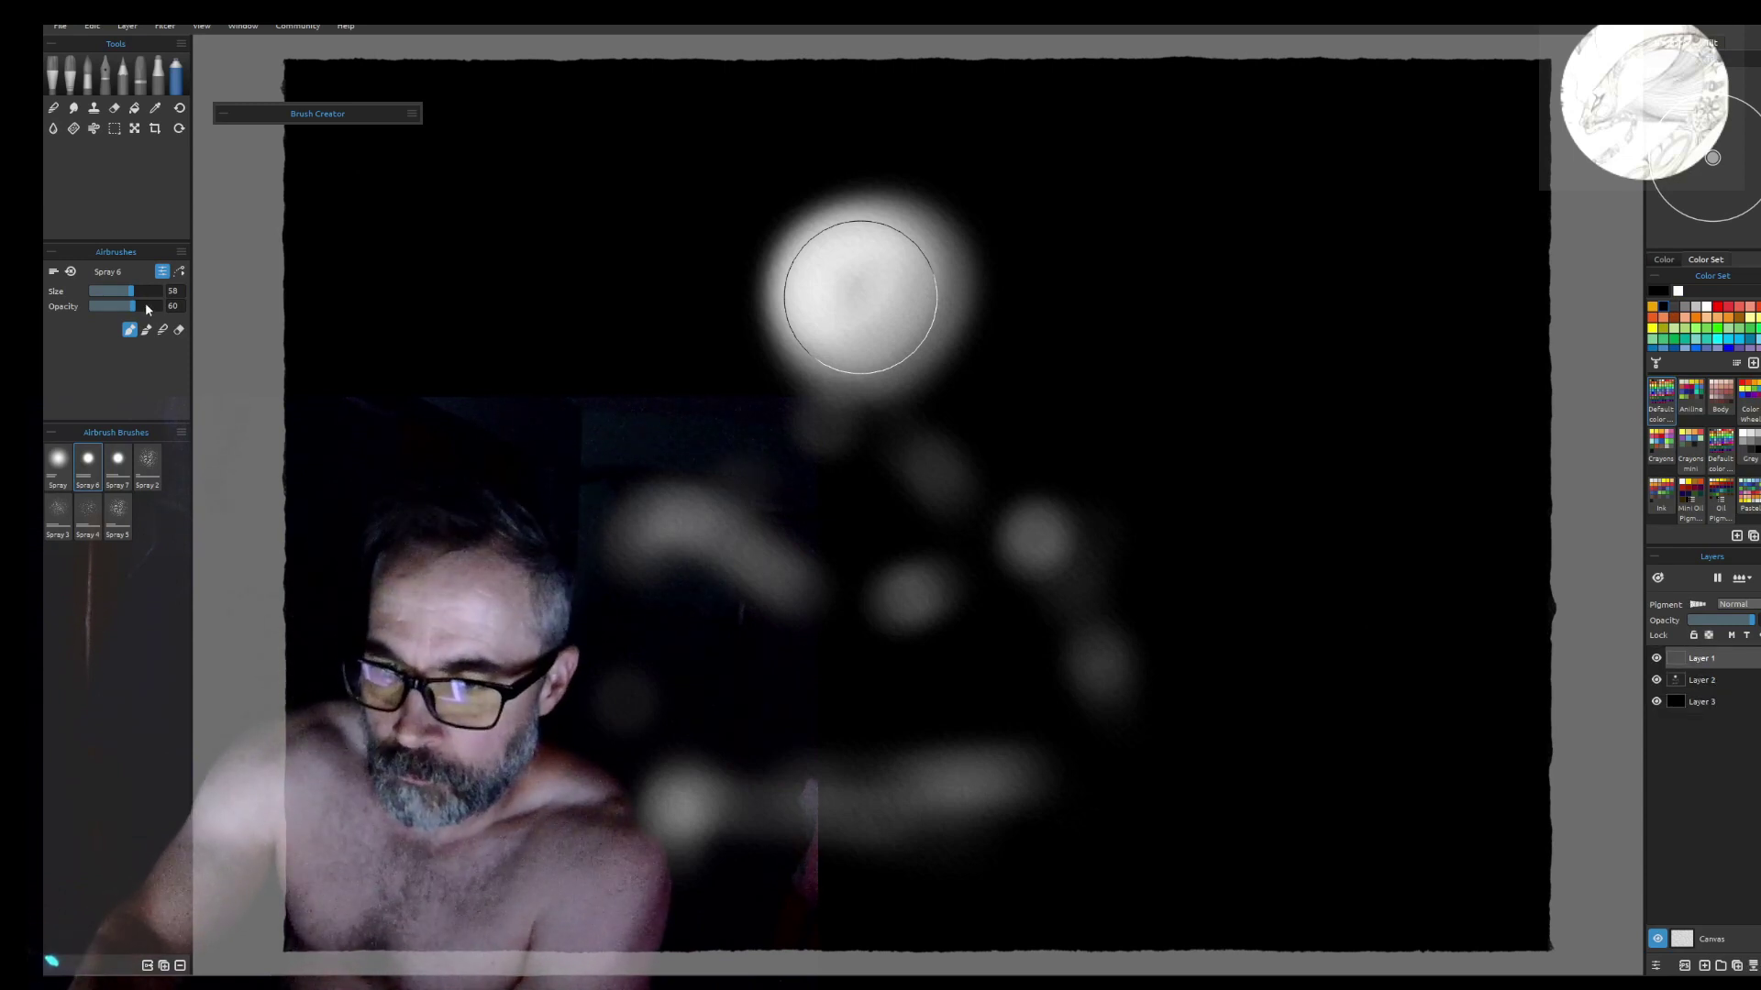
drag(142, 294, 120, 293)
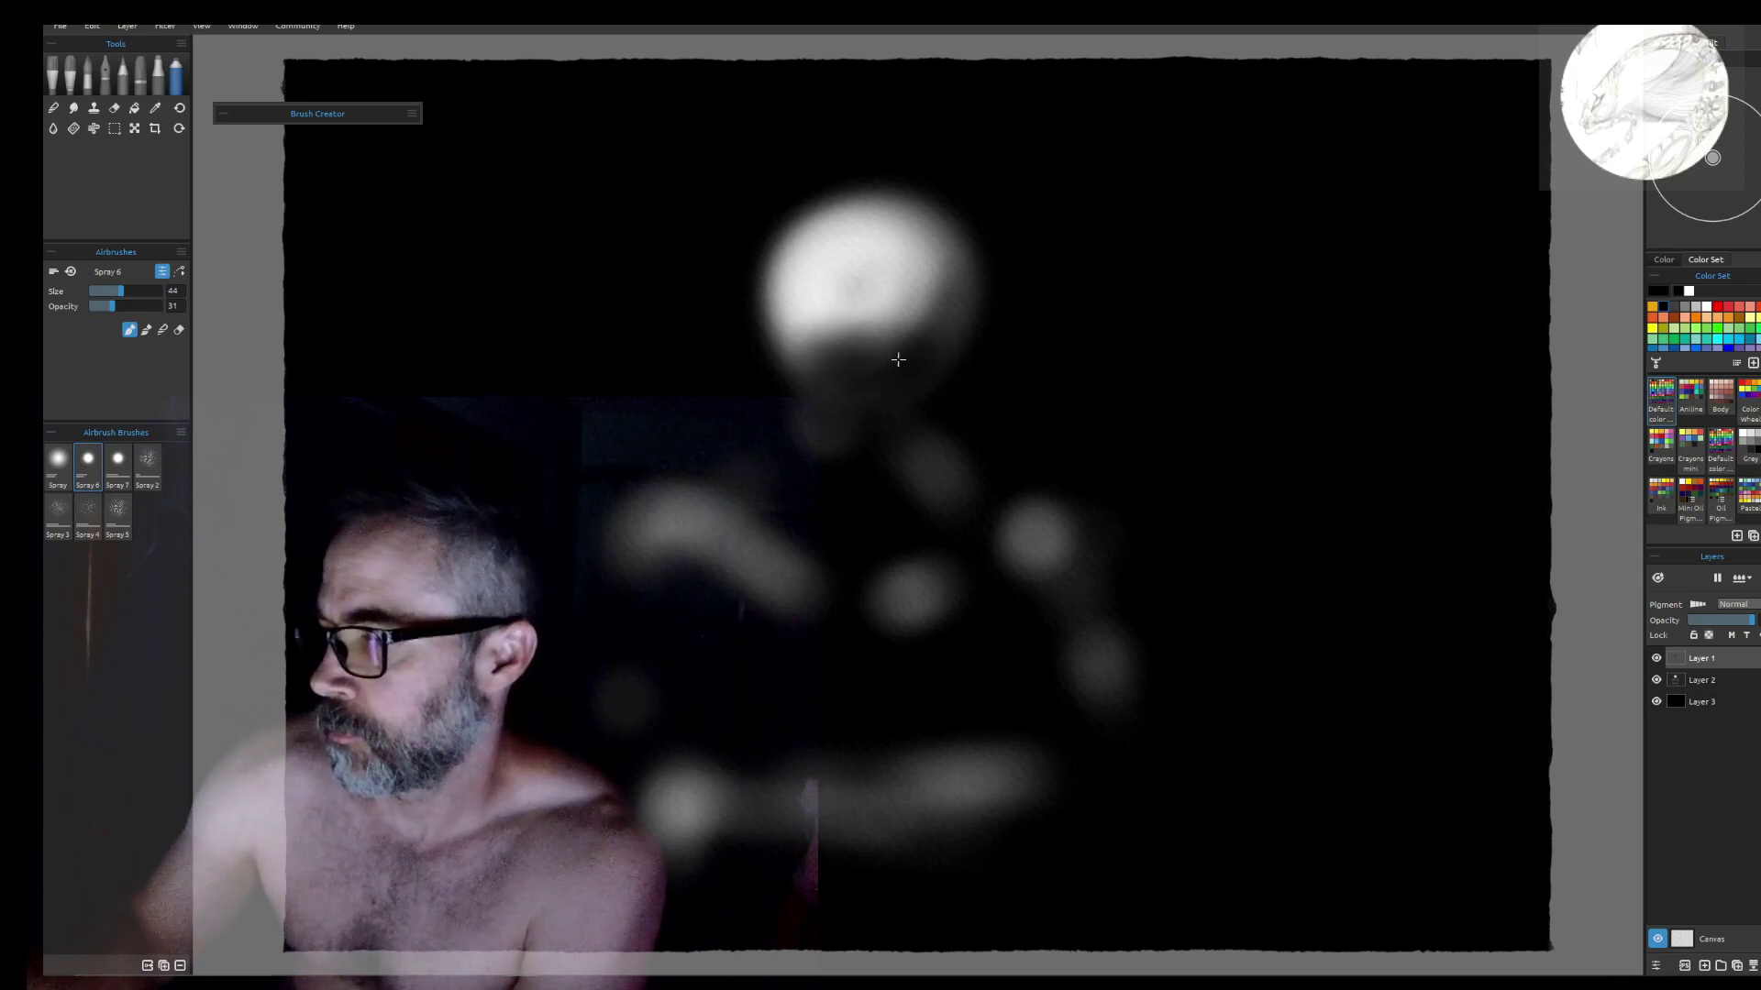
mouse_move(923, 288)
mouse_down()
mouse_move(871, 344)
mouse_move(928, 240)
mouse_move(831, 340)
mouse_move(918, 232)
mouse_move(814, 364)
mouse_move(926, 242)
mouse_move(848, 372)
mouse_move(908, 350)
mouse_move(788, 317)
mouse_up()
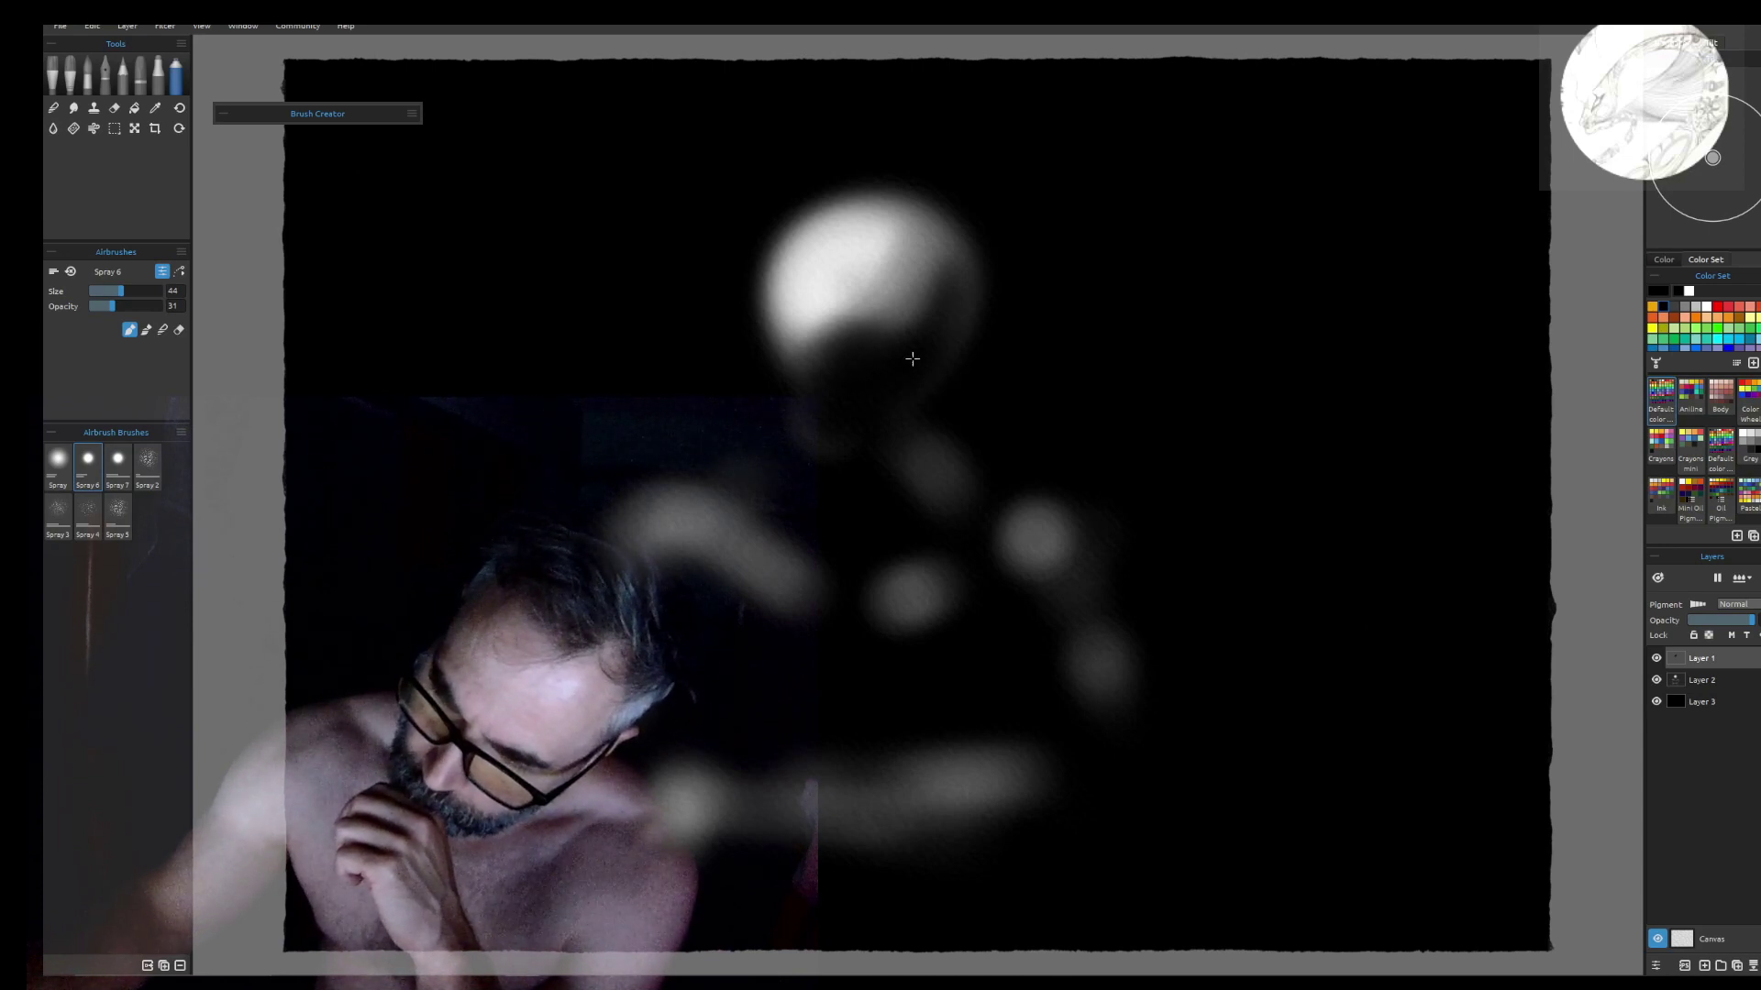
drag(913, 359, 807, 368)
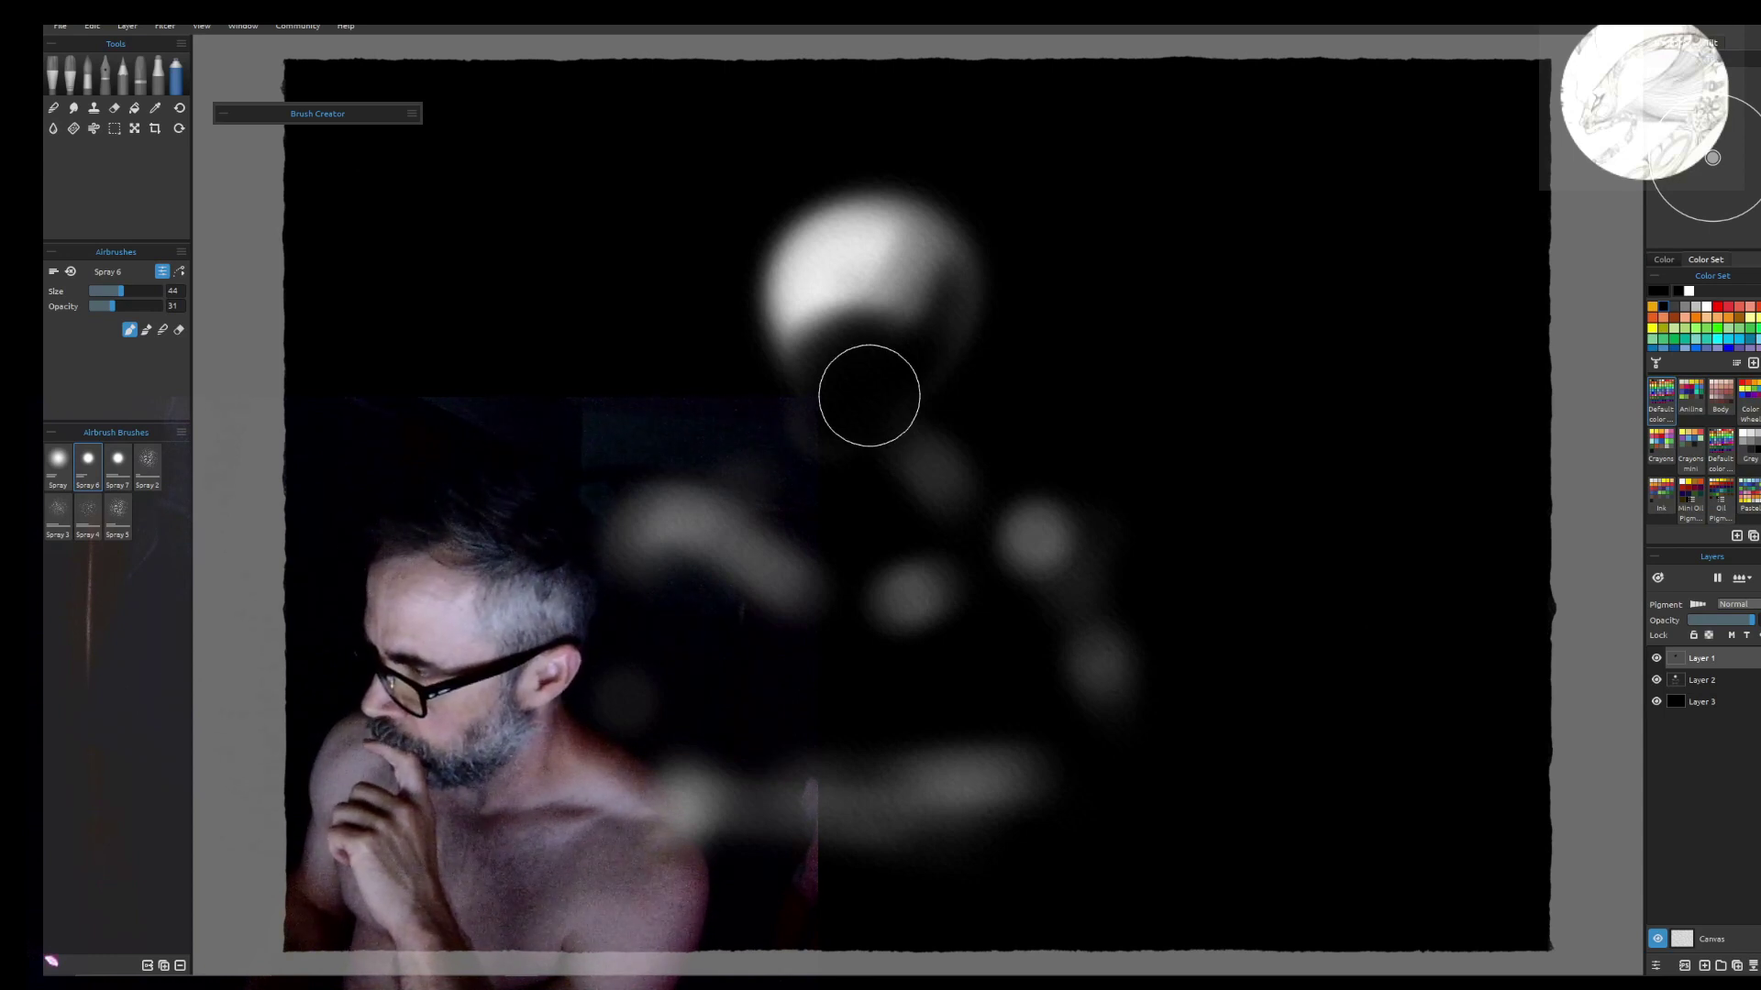
Pick blue and airbrush a long vertical post with a short crossbar on top, to the right of the figure
click(1732, 349)
scroll(1715, 330, down, 1)
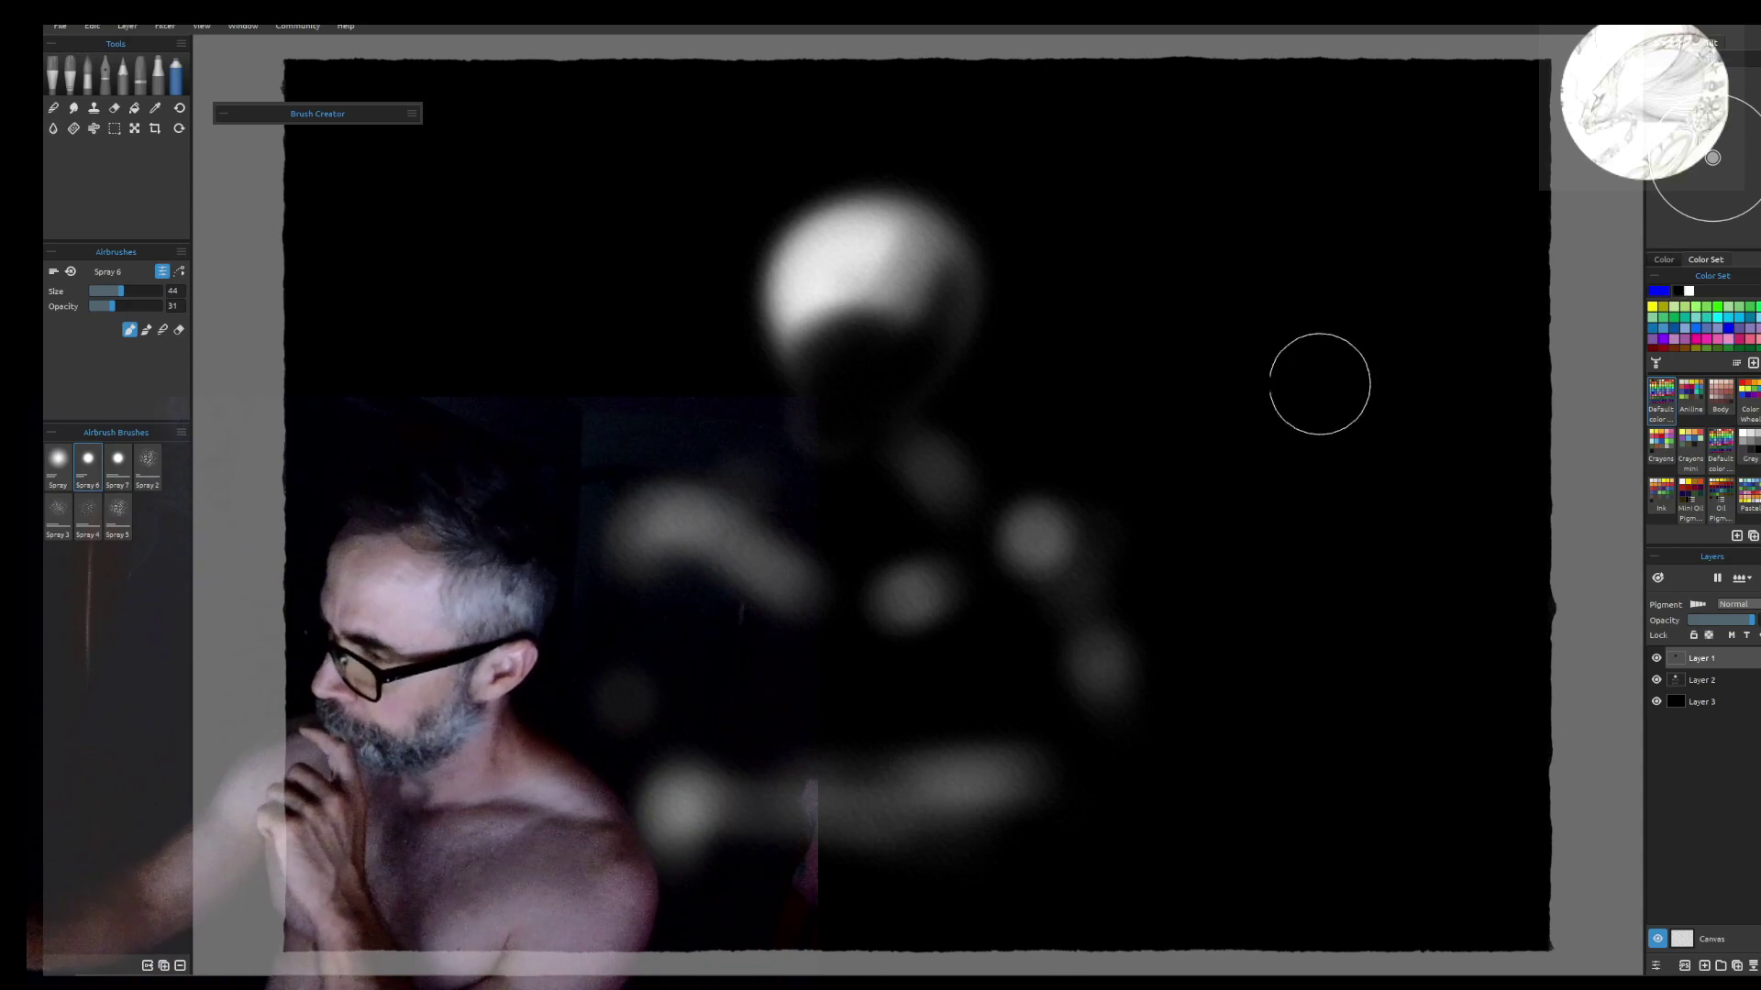
drag(1324, 366, 1428, 366)
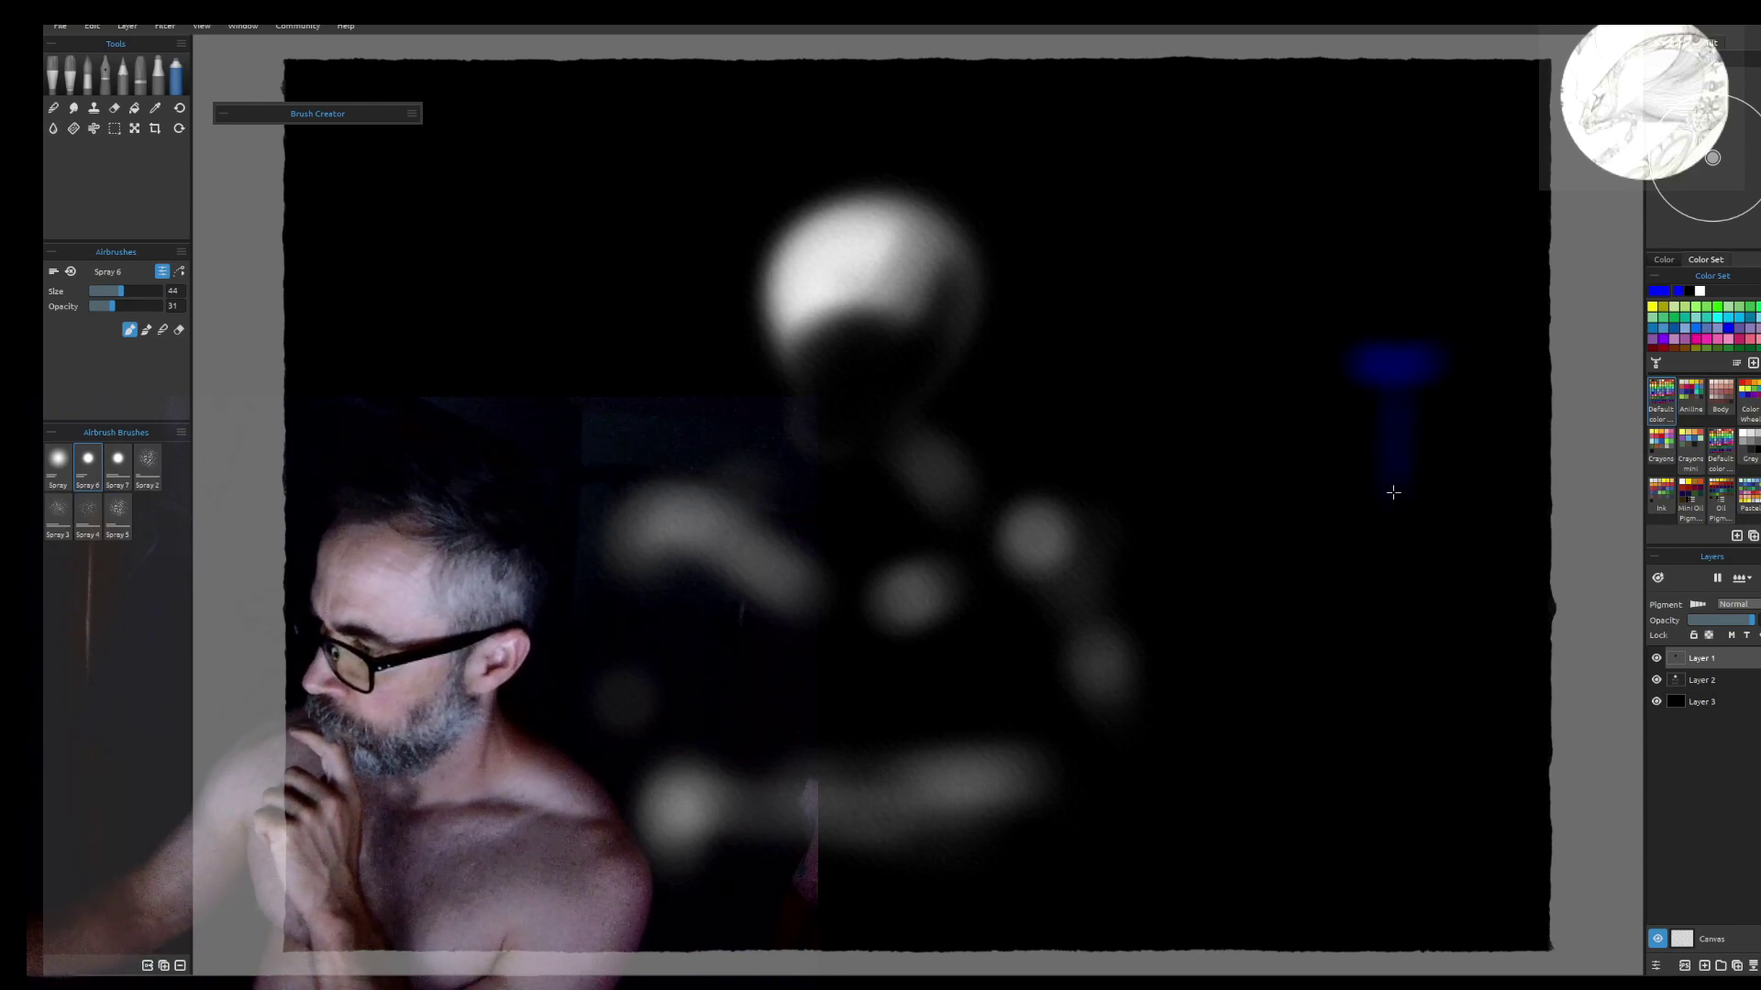
drag(1391, 491, 1385, 853)
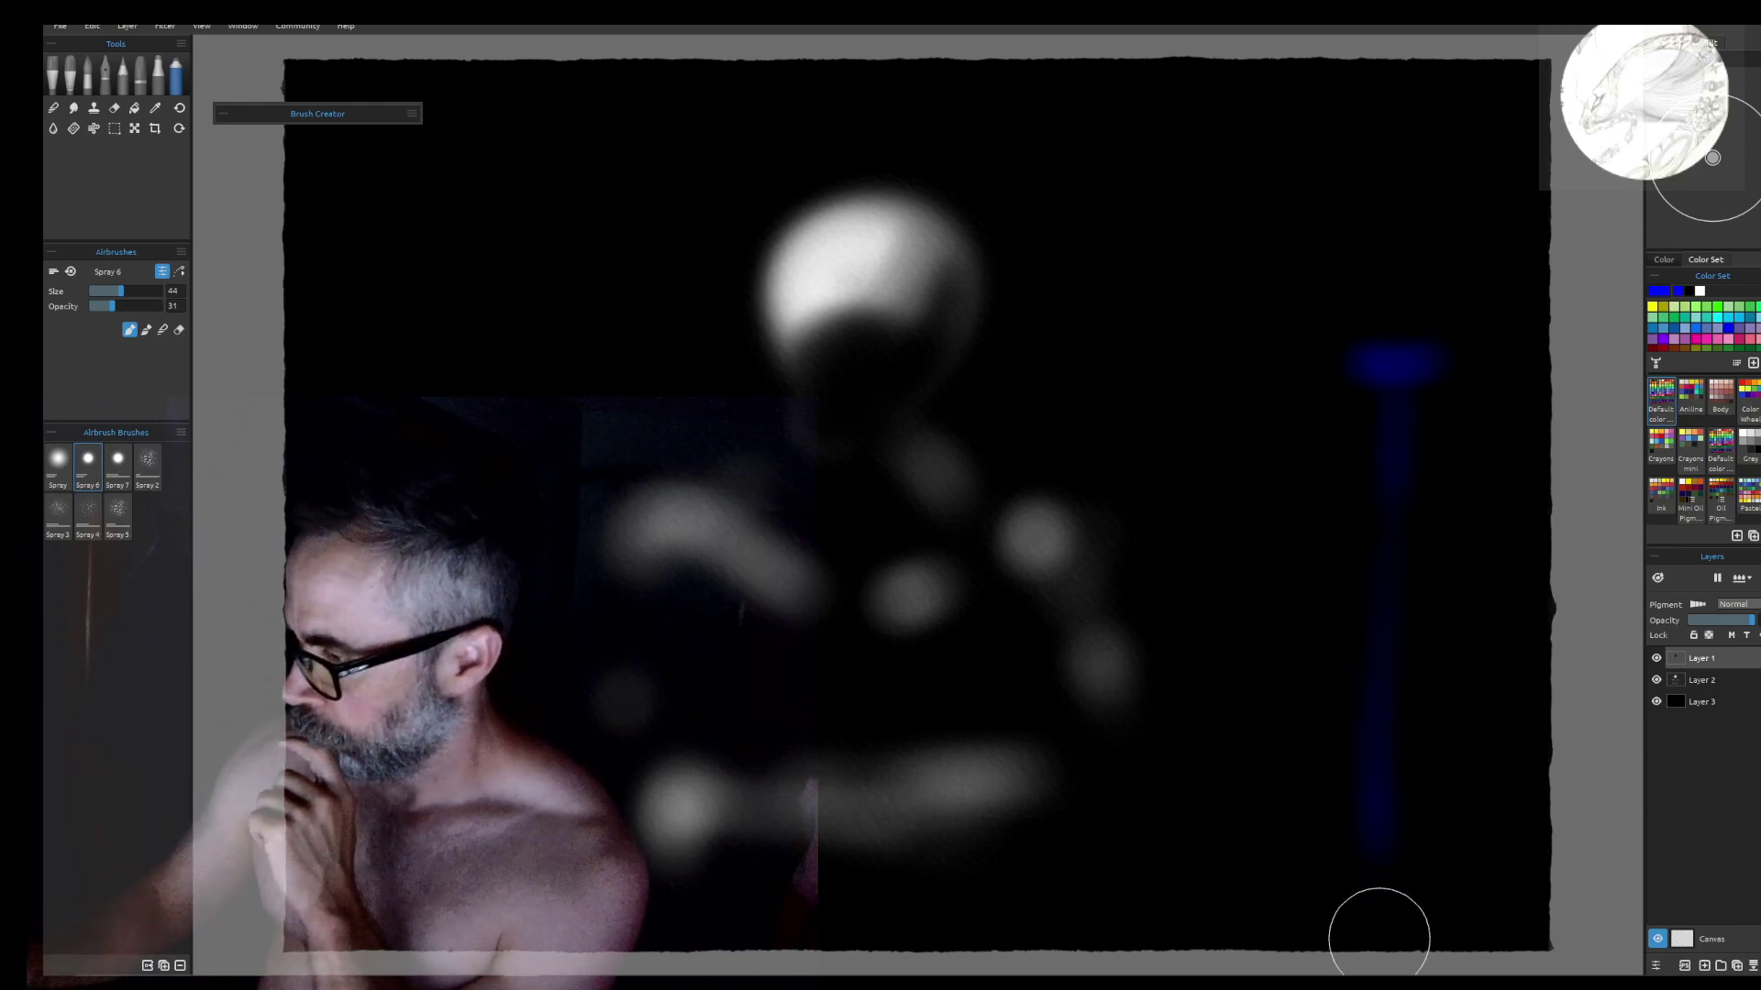
Widen and strengthen the blue post with more airbrush passes, extending it down to the canvas's lower edge
drag(1415, 365, 1387, 853)
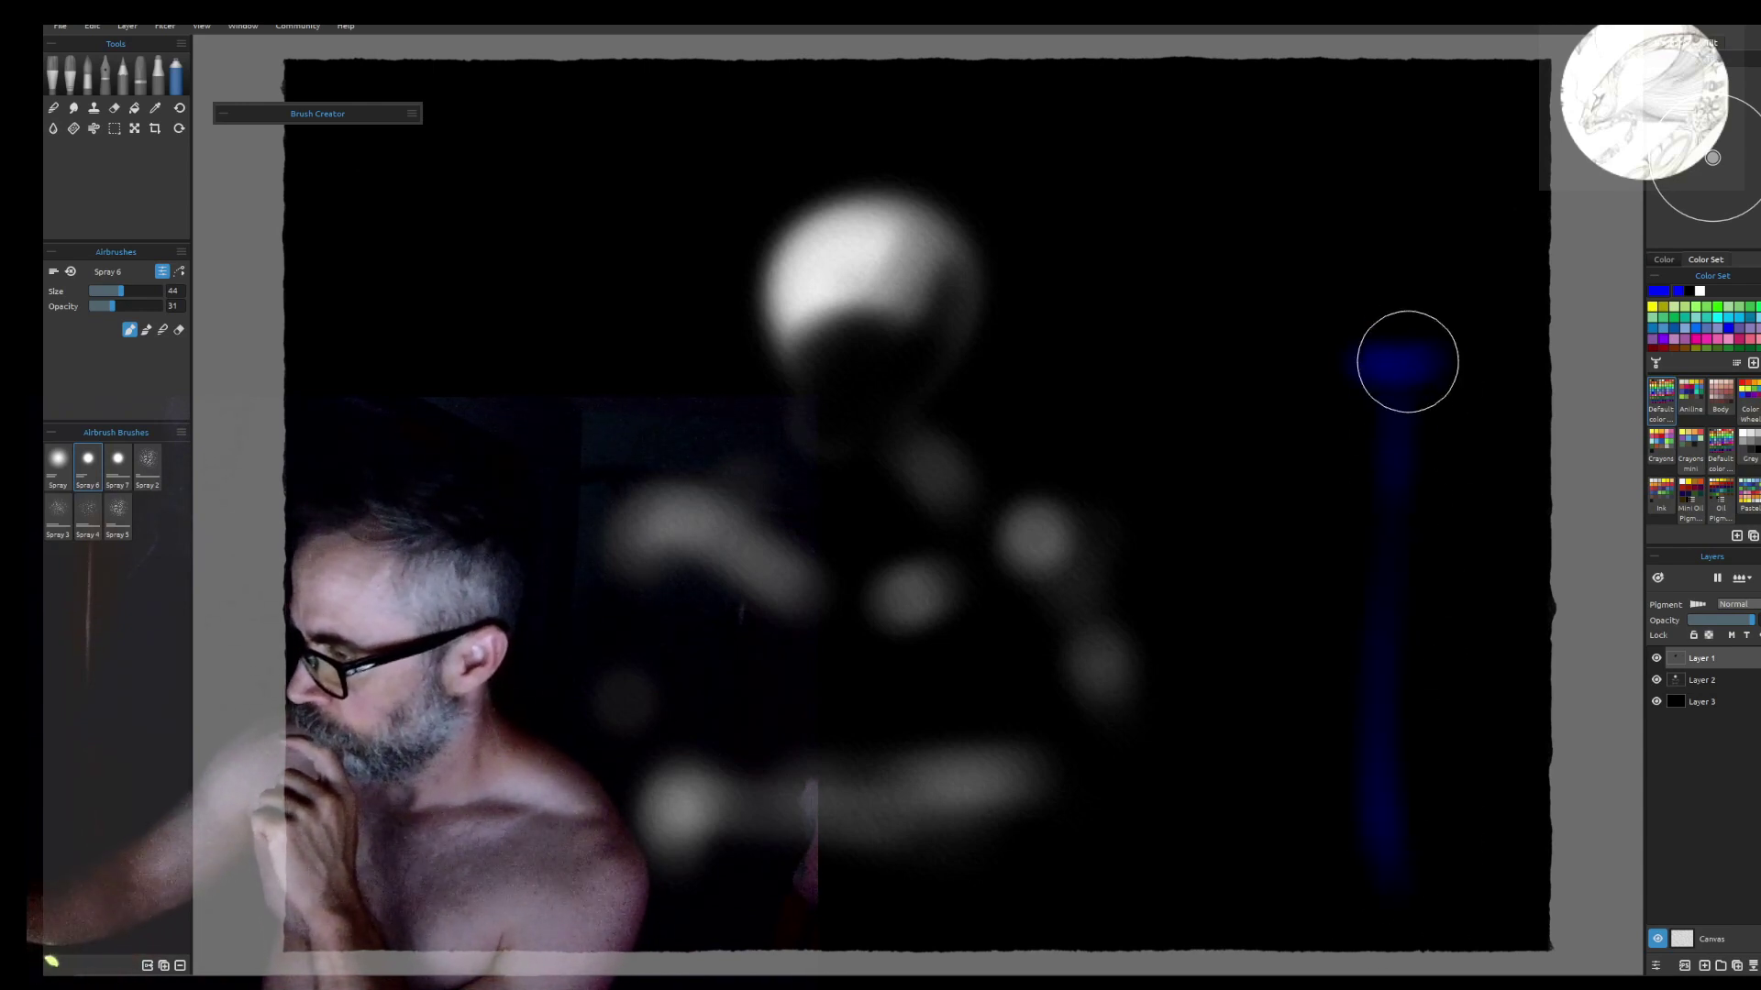
drag(1407, 362, 1386, 867)
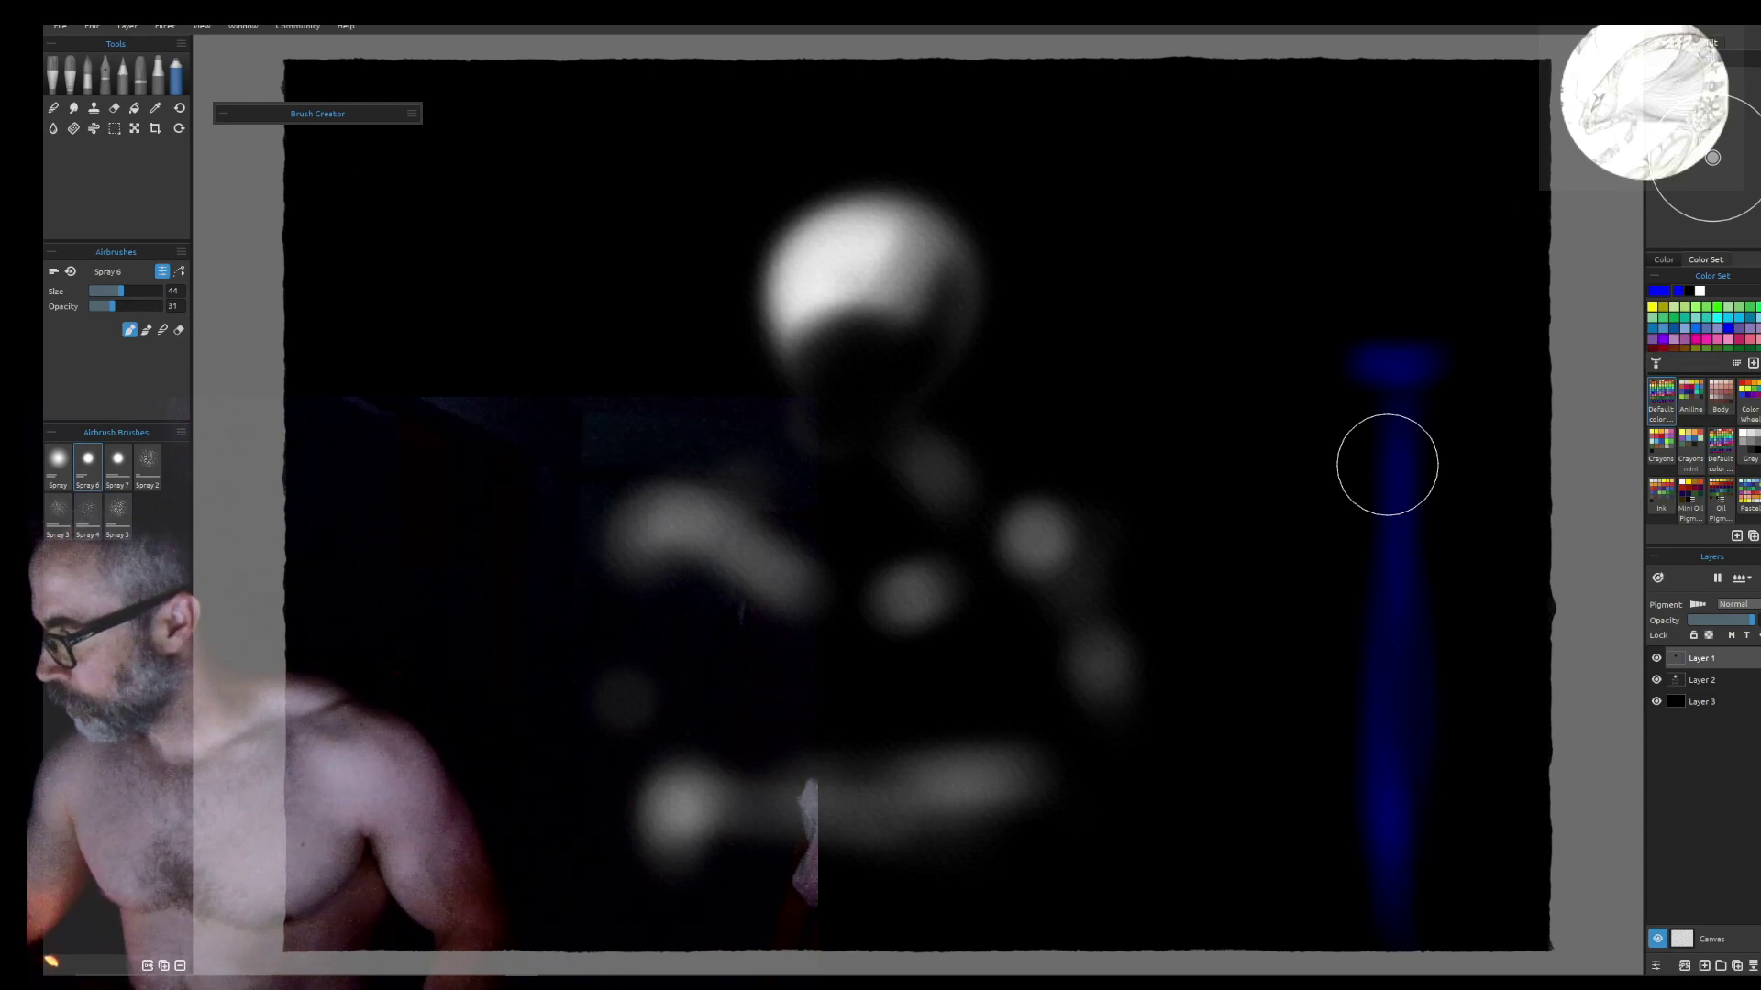
Pick dark red and airbrush a narrow vertical flame above the blue post's crossbar at size 33 and opacity 22
scroll(1676, 316, down, 3)
click(1654, 318)
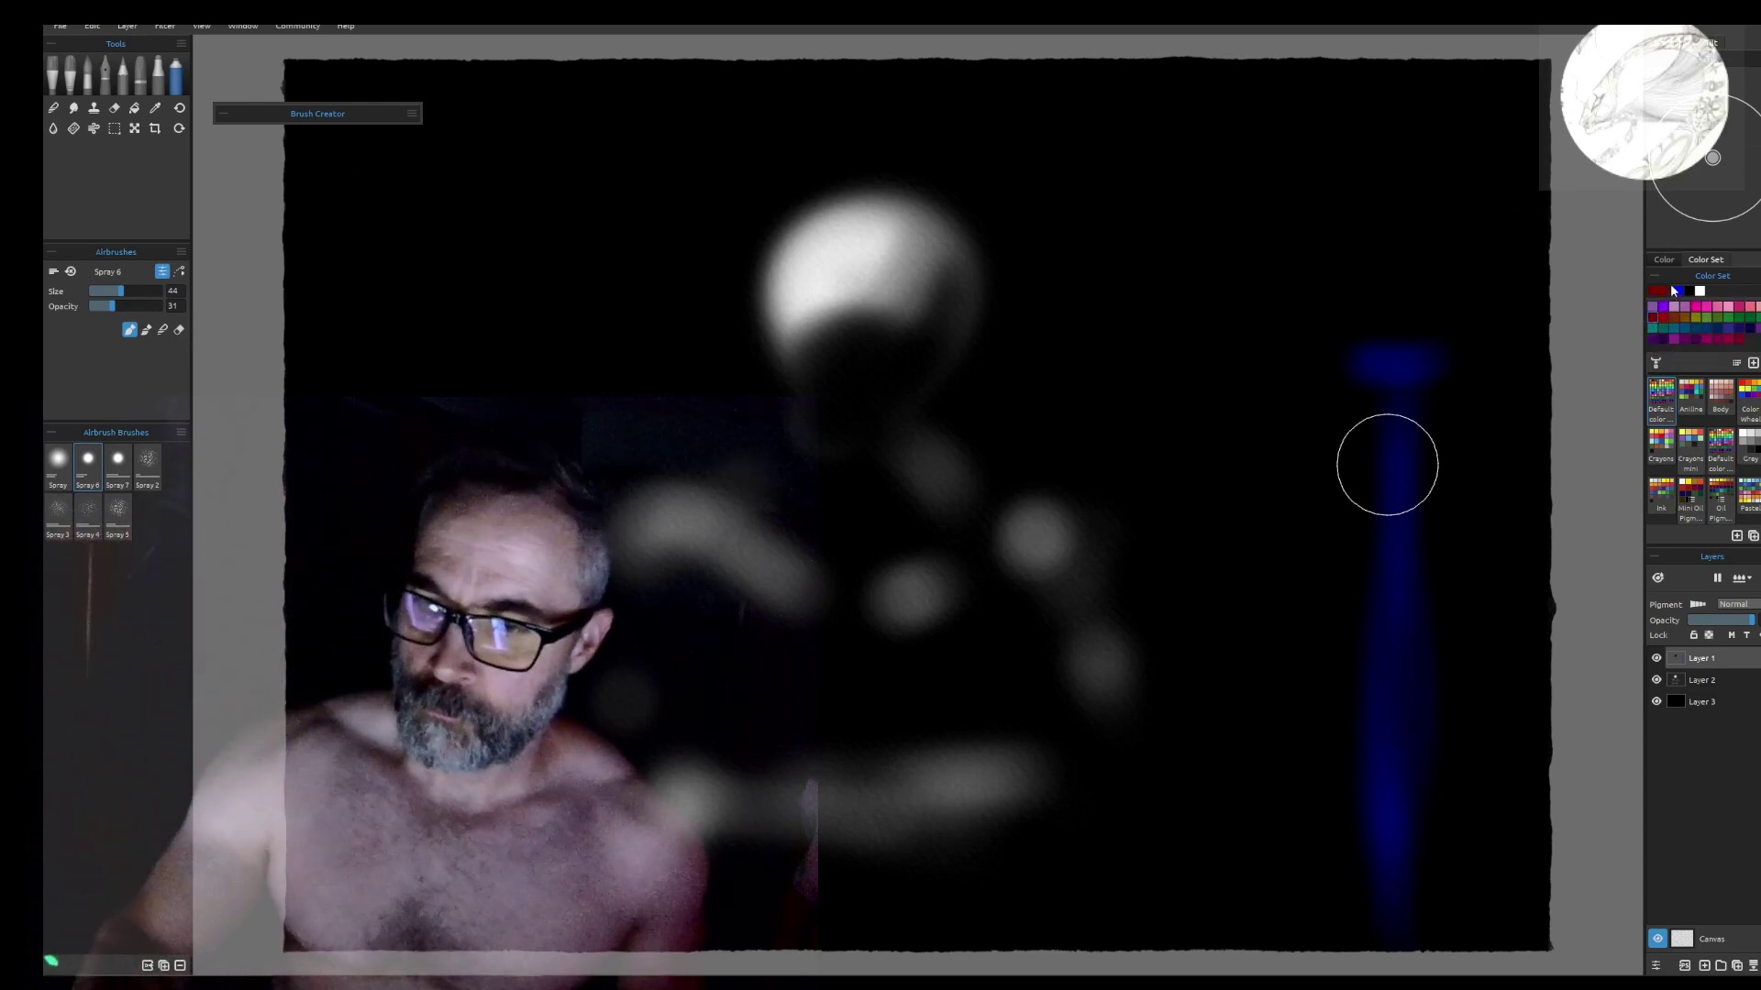
drag(124, 299, 96, 291)
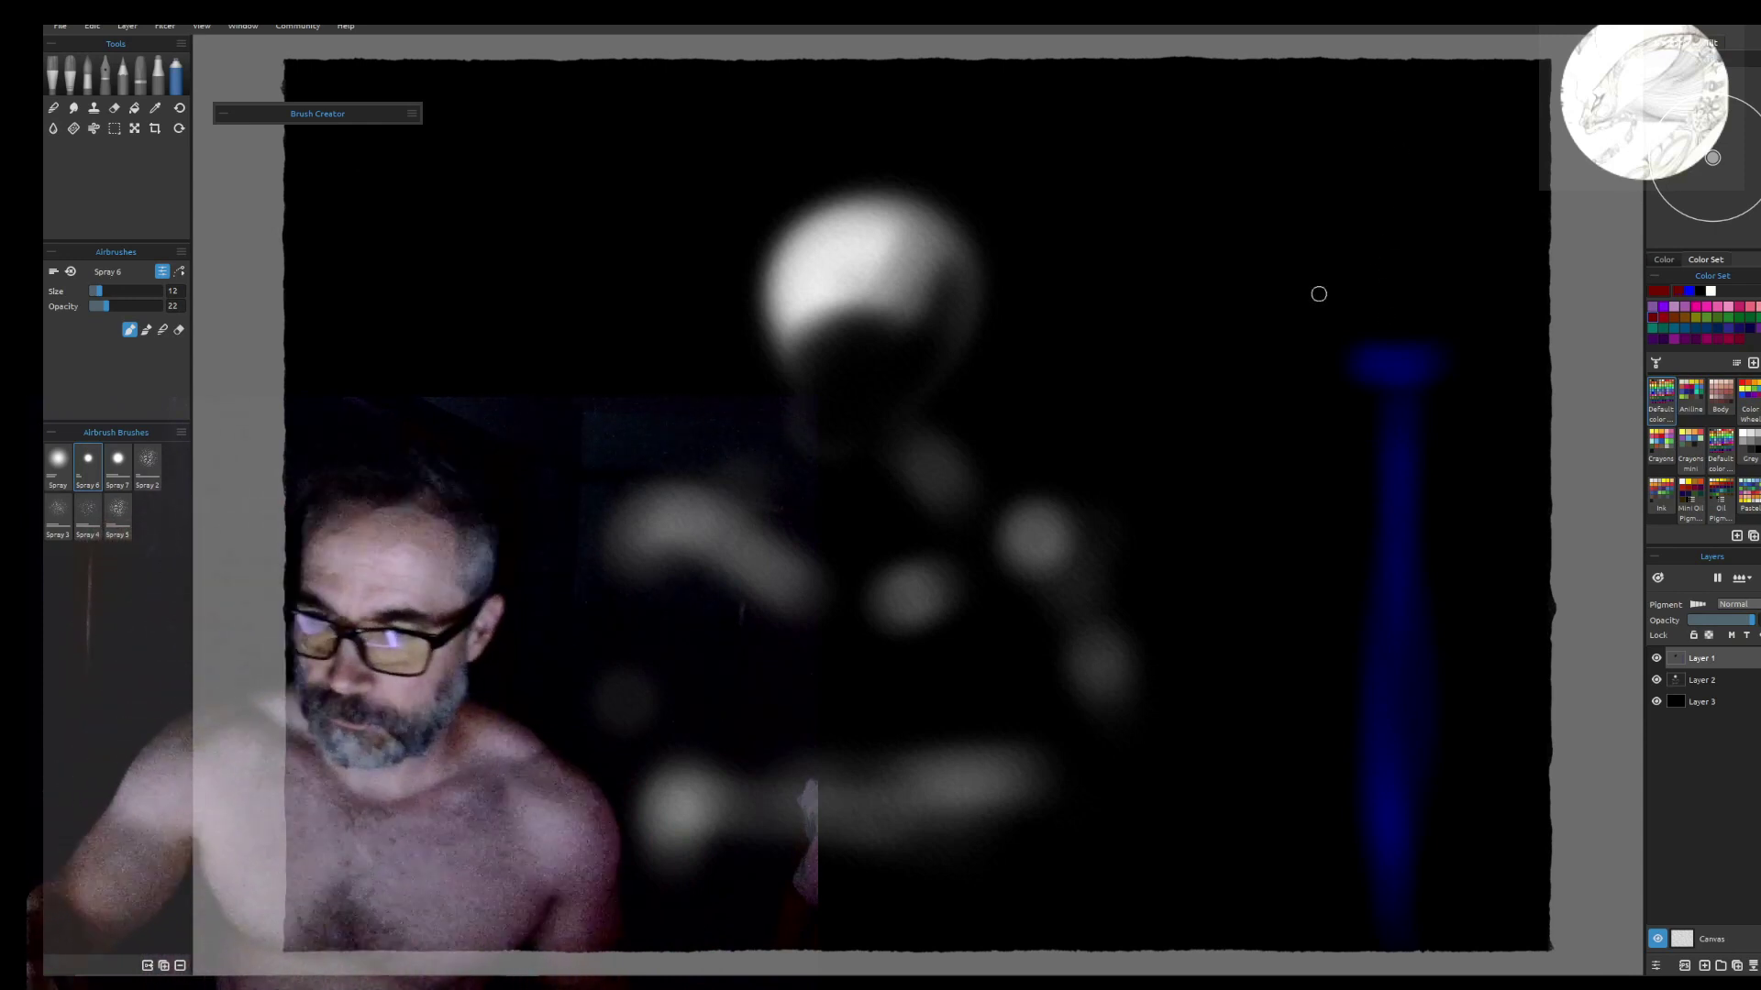
drag(95, 290, 114, 293)
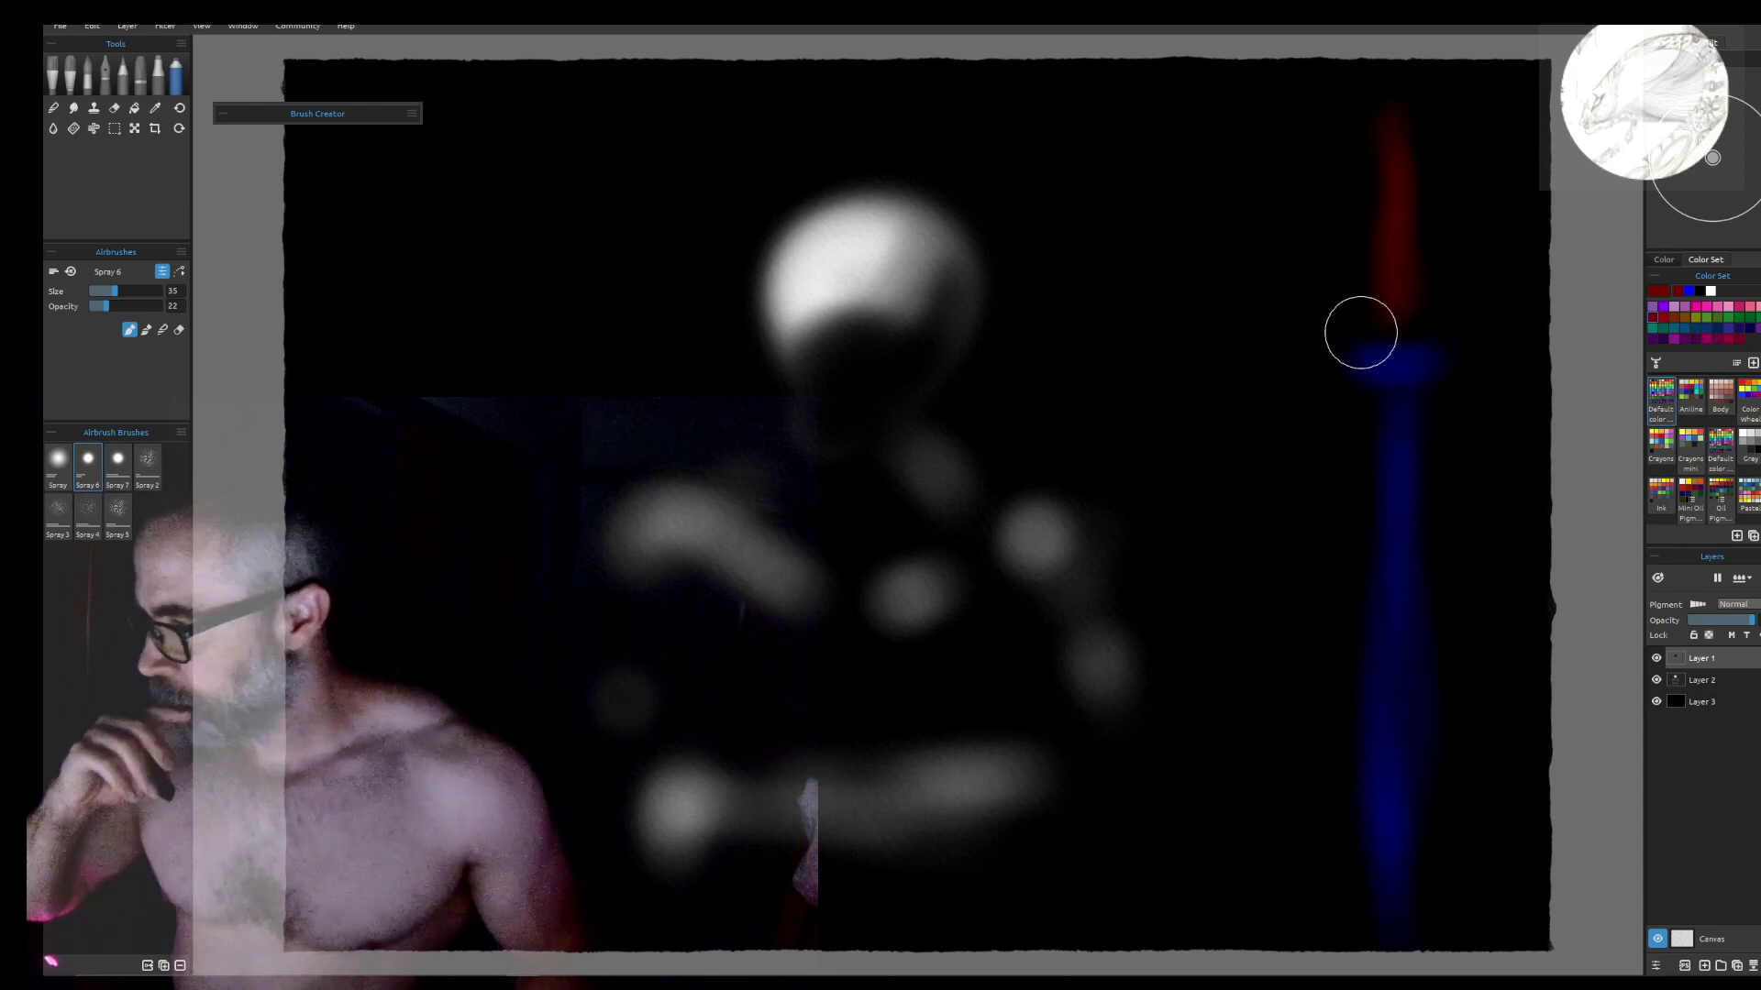
Add a new layer beneath Layer 1 and airbrush the flame fuller on it in bright red
click(1704, 966)
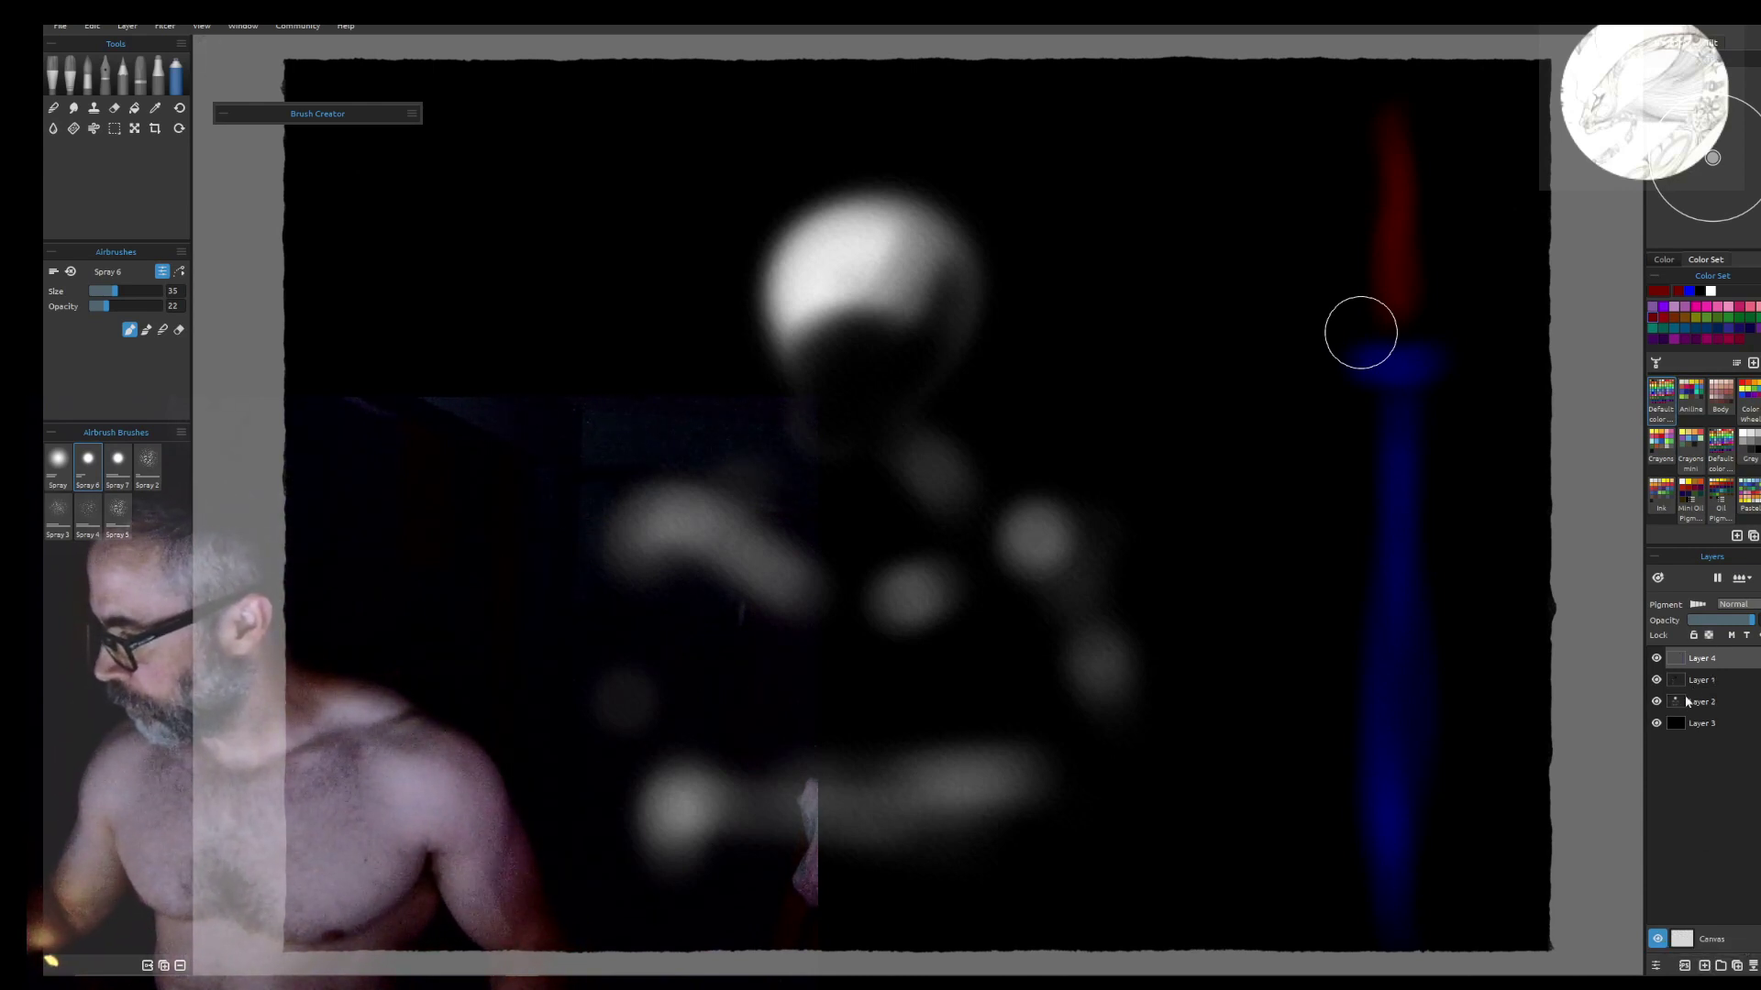
drag(1700, 670, 1694, 664)
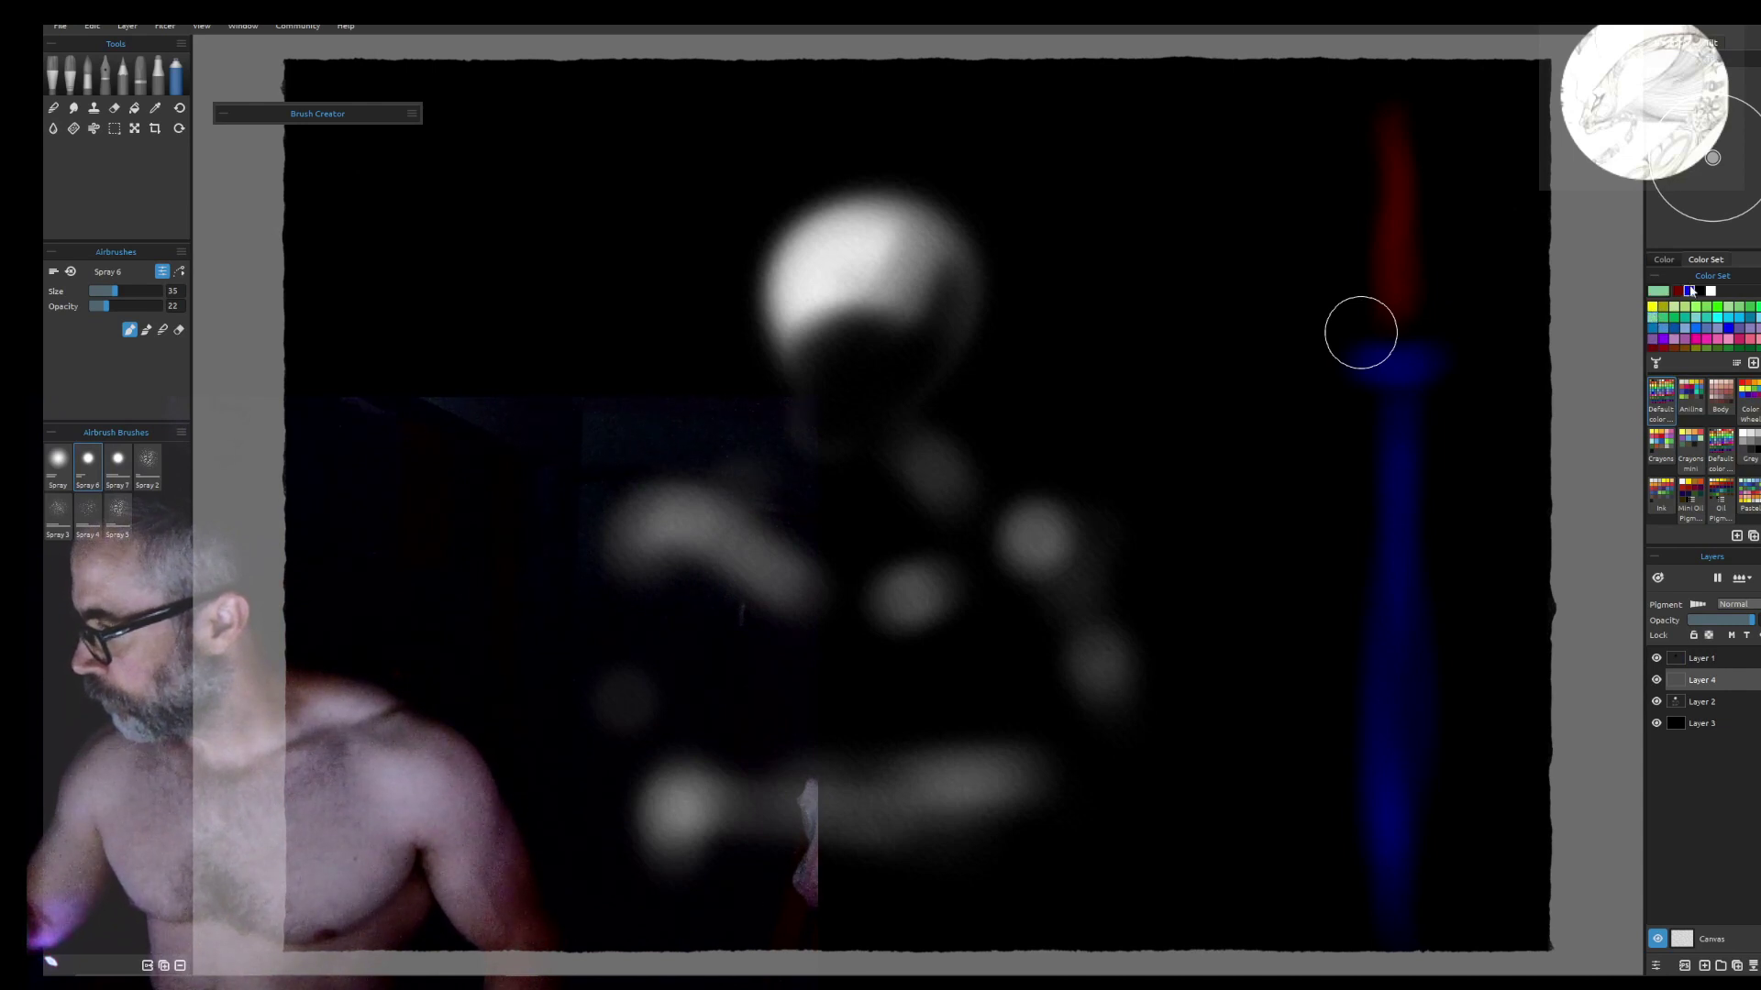
click(1662, 263)
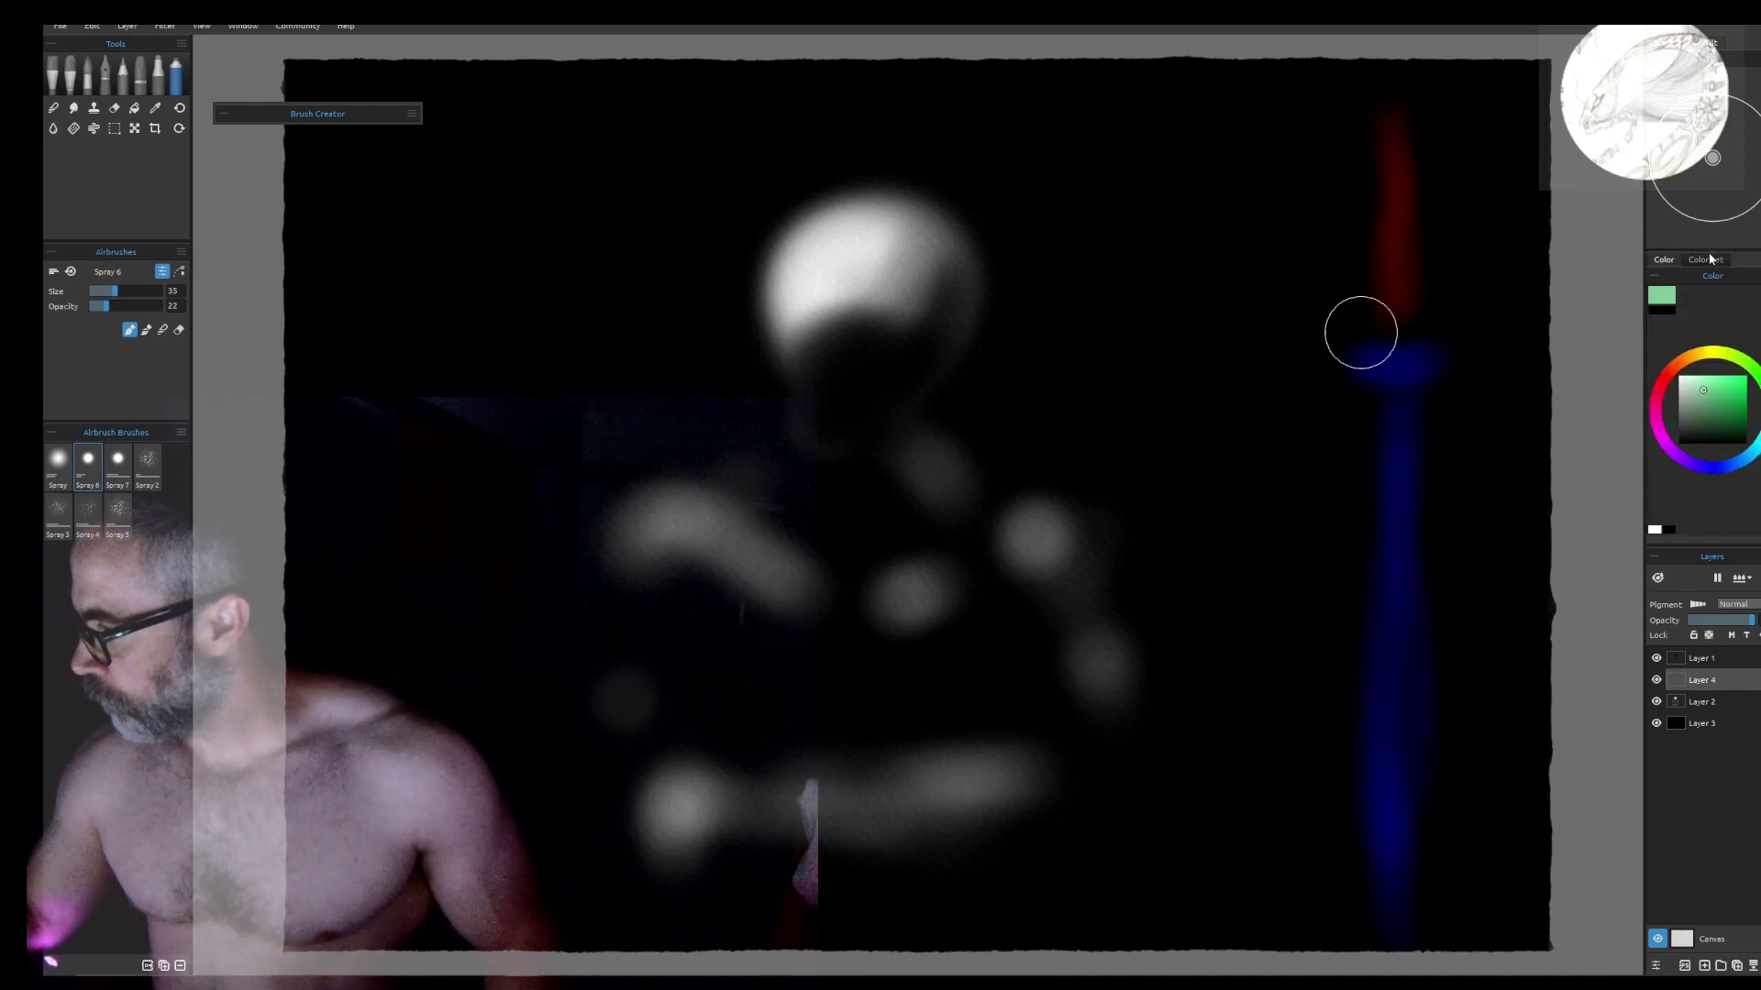
click(1683, 364)
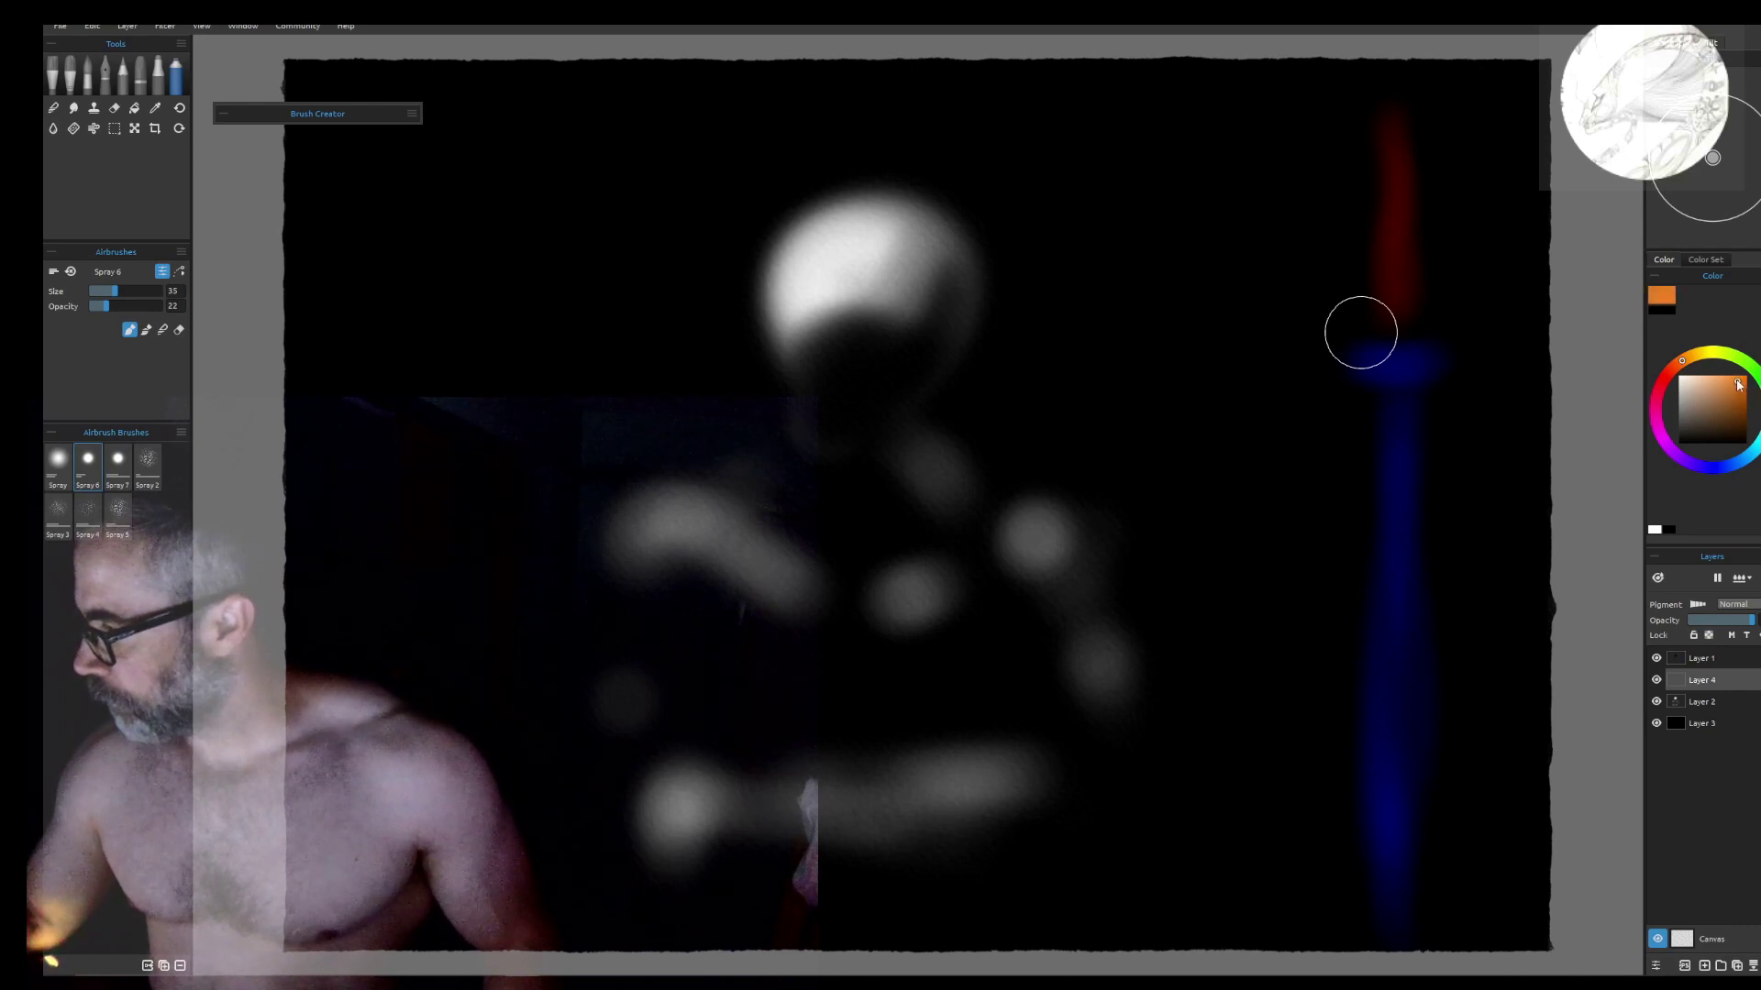
drag(1675, 368, 1670, 374)
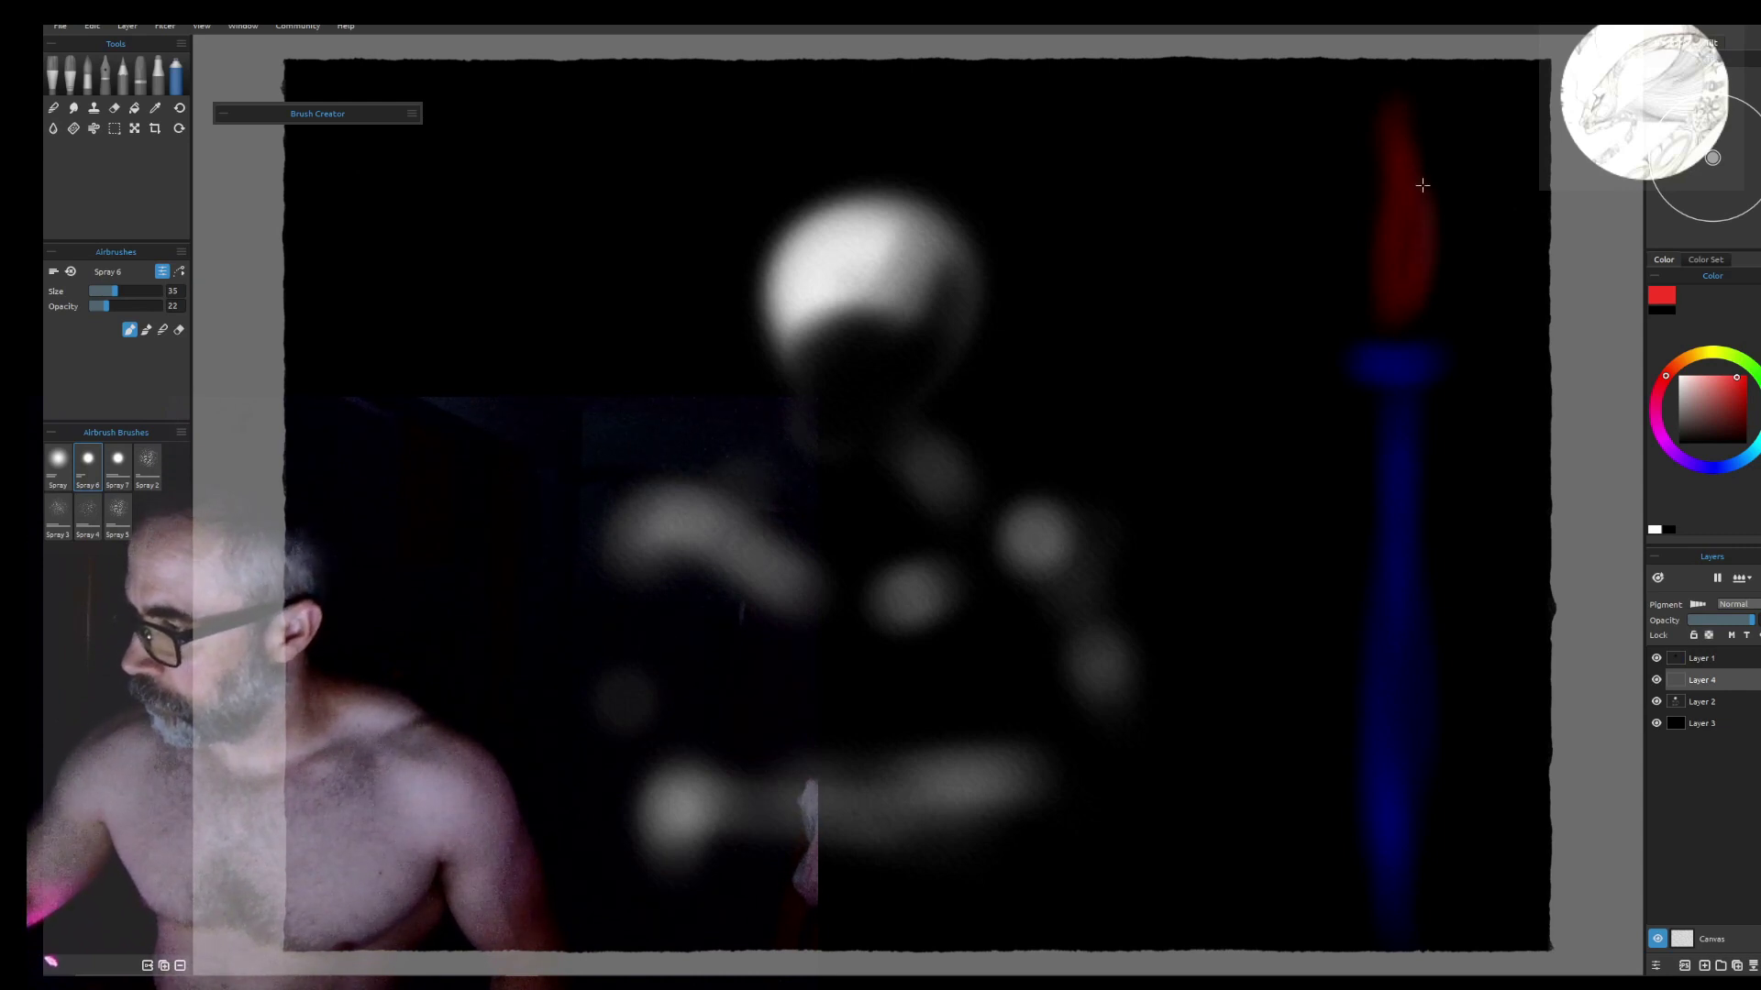
Pick yellow and airbrush the flame's edges at size 23, adding thin wisps on both sides at size 13
click(1712, 355)
drag(1712, 351, 1701, 350)
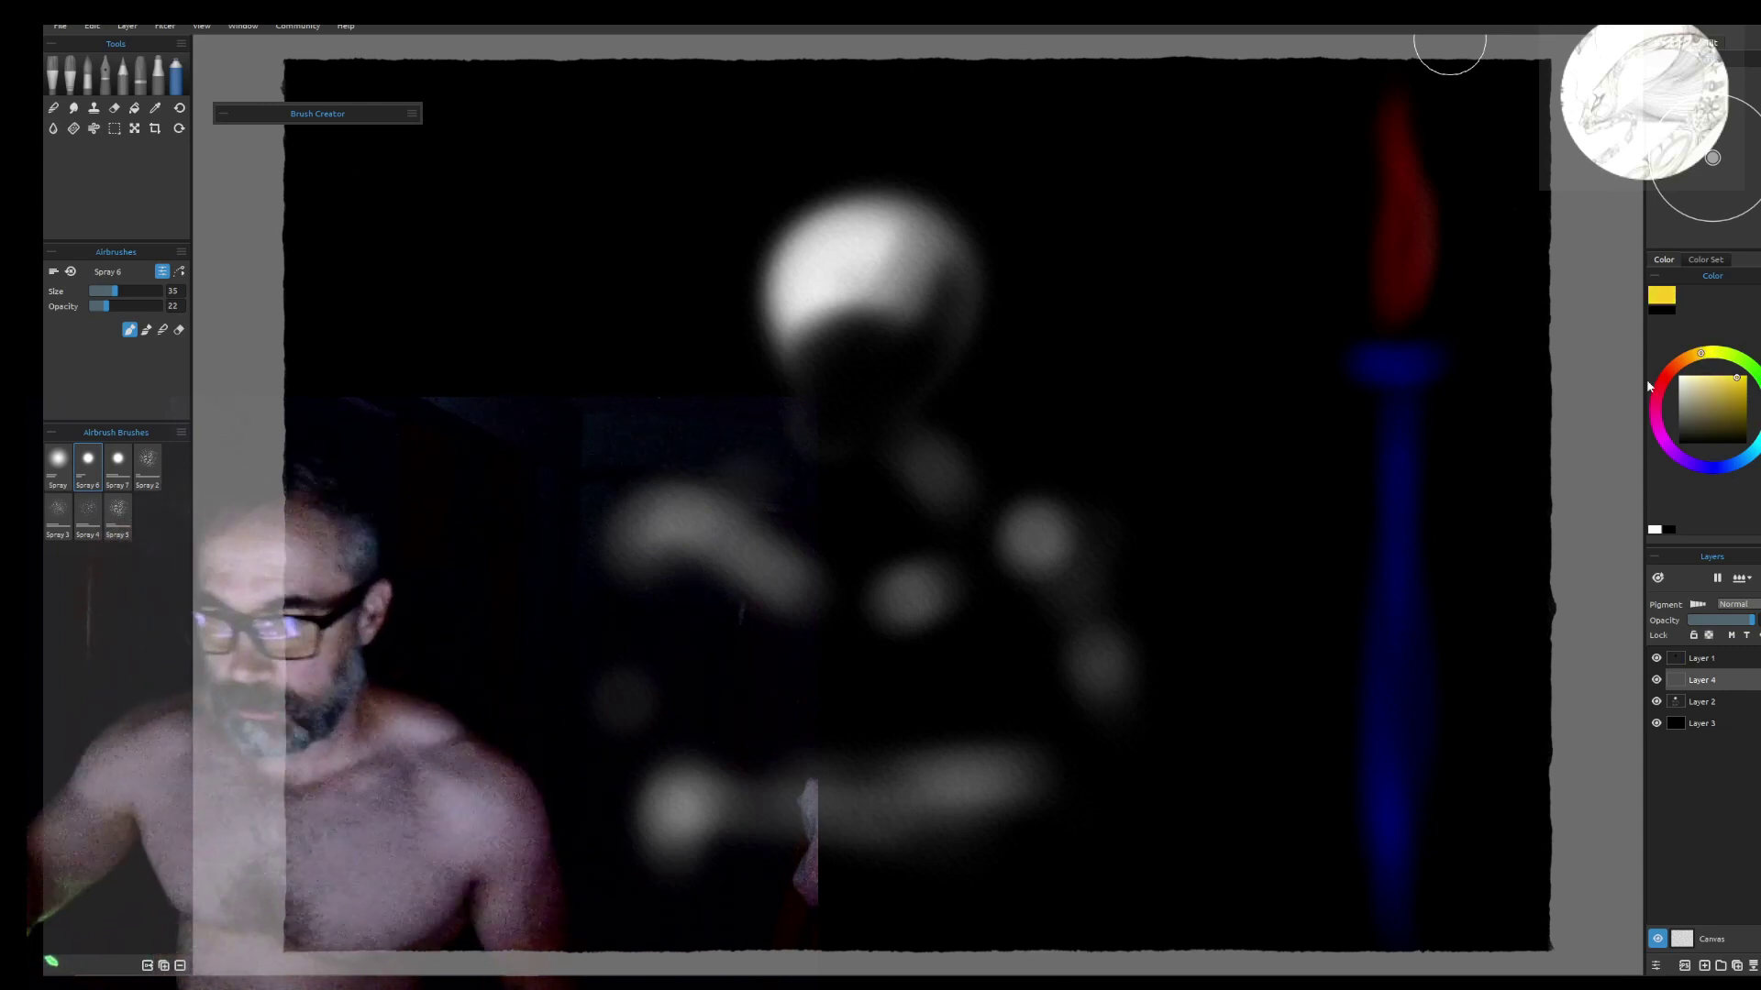
drag(122, 295, 115, 292)
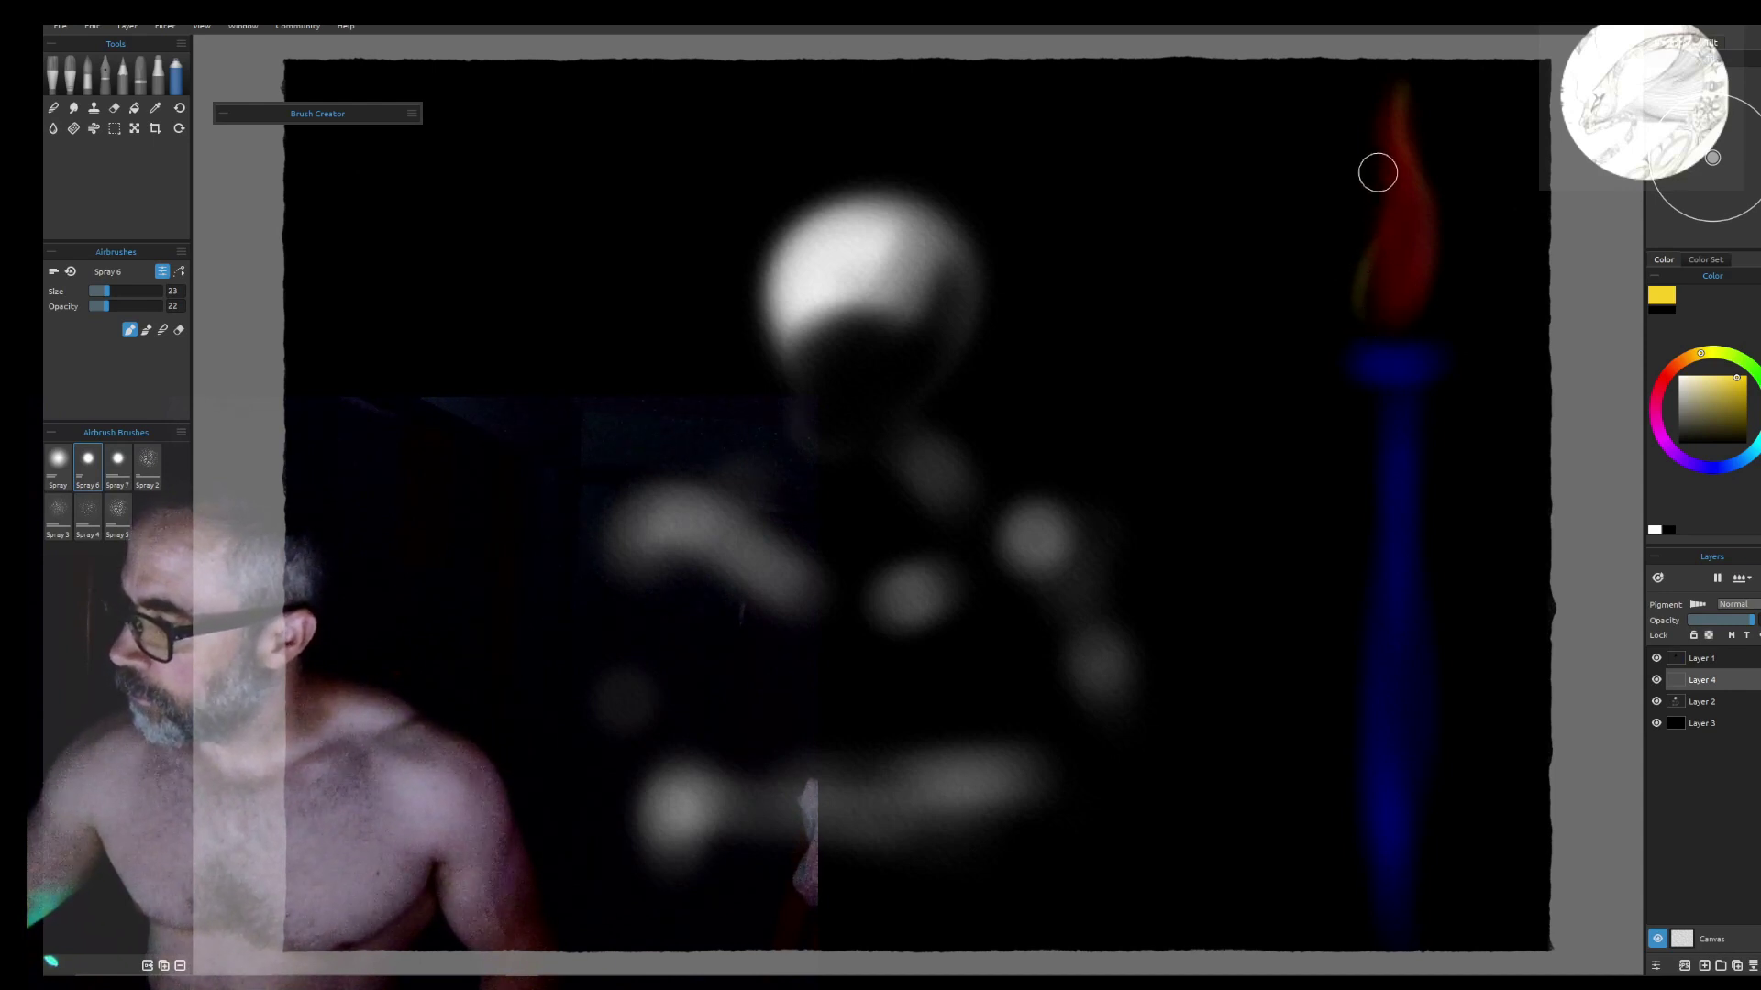
click(107, 292)
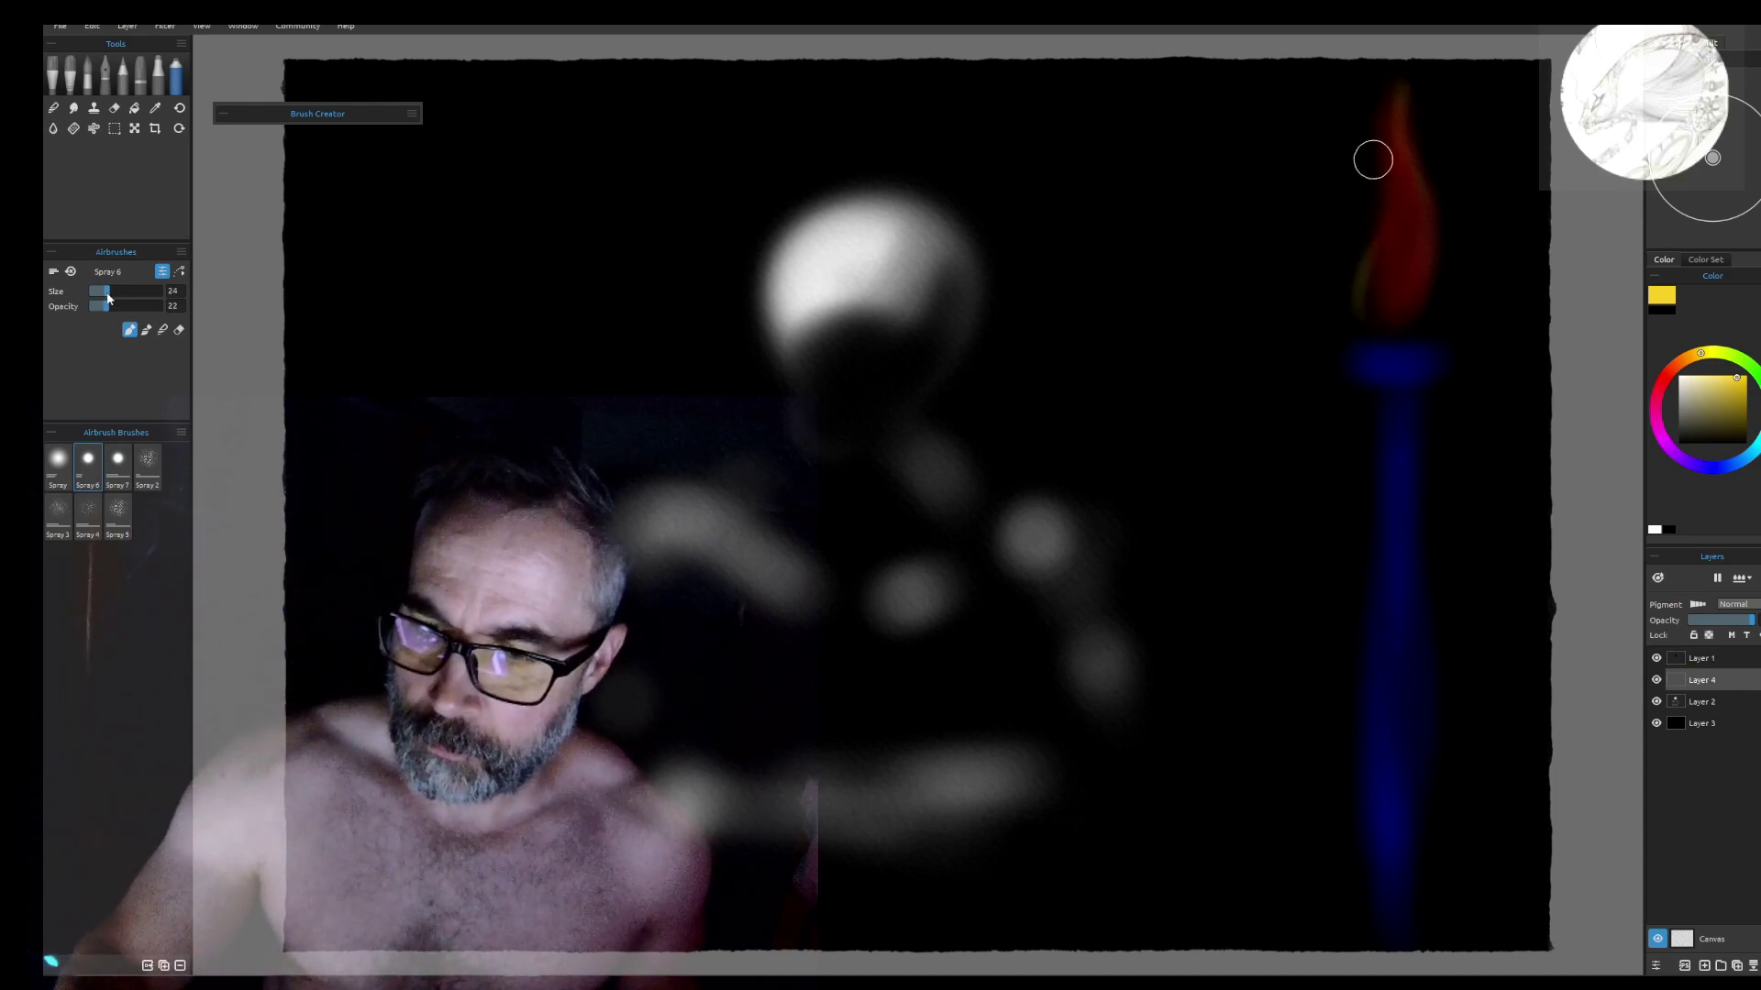
drag(107, 291, 96, 292)
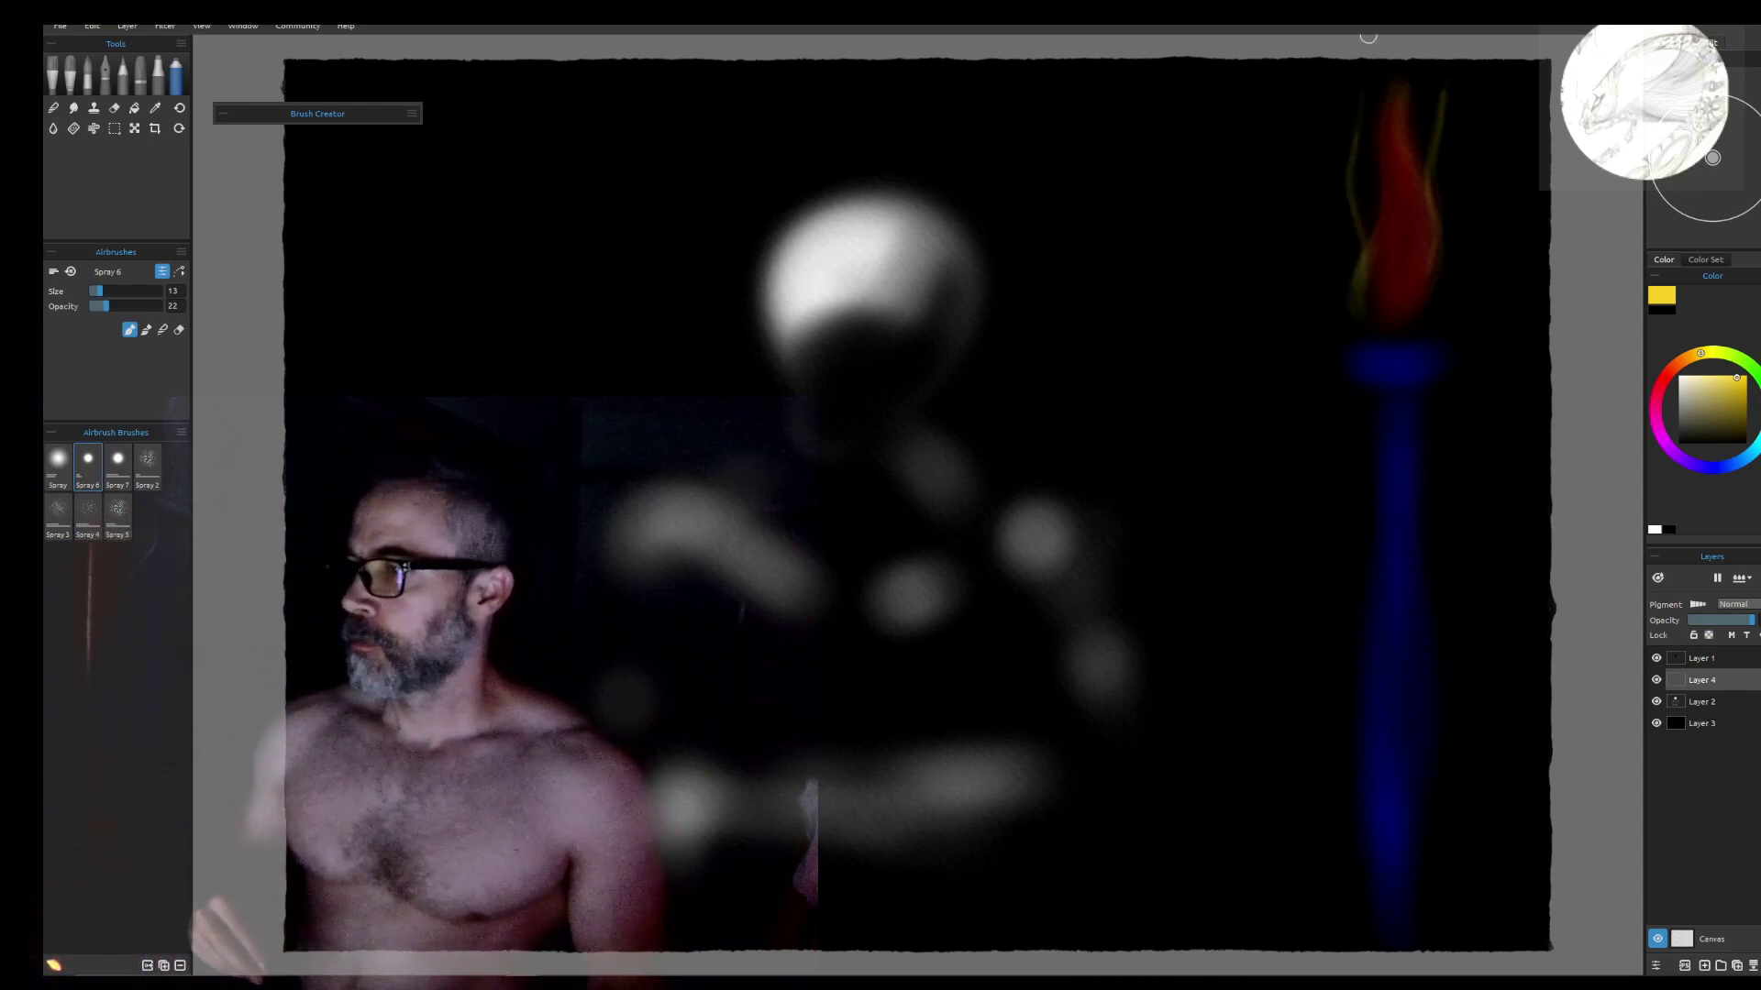
Pick yellow-green and add fine licks inside and around the flame with the airbrush at size 5
click(1720, 351)
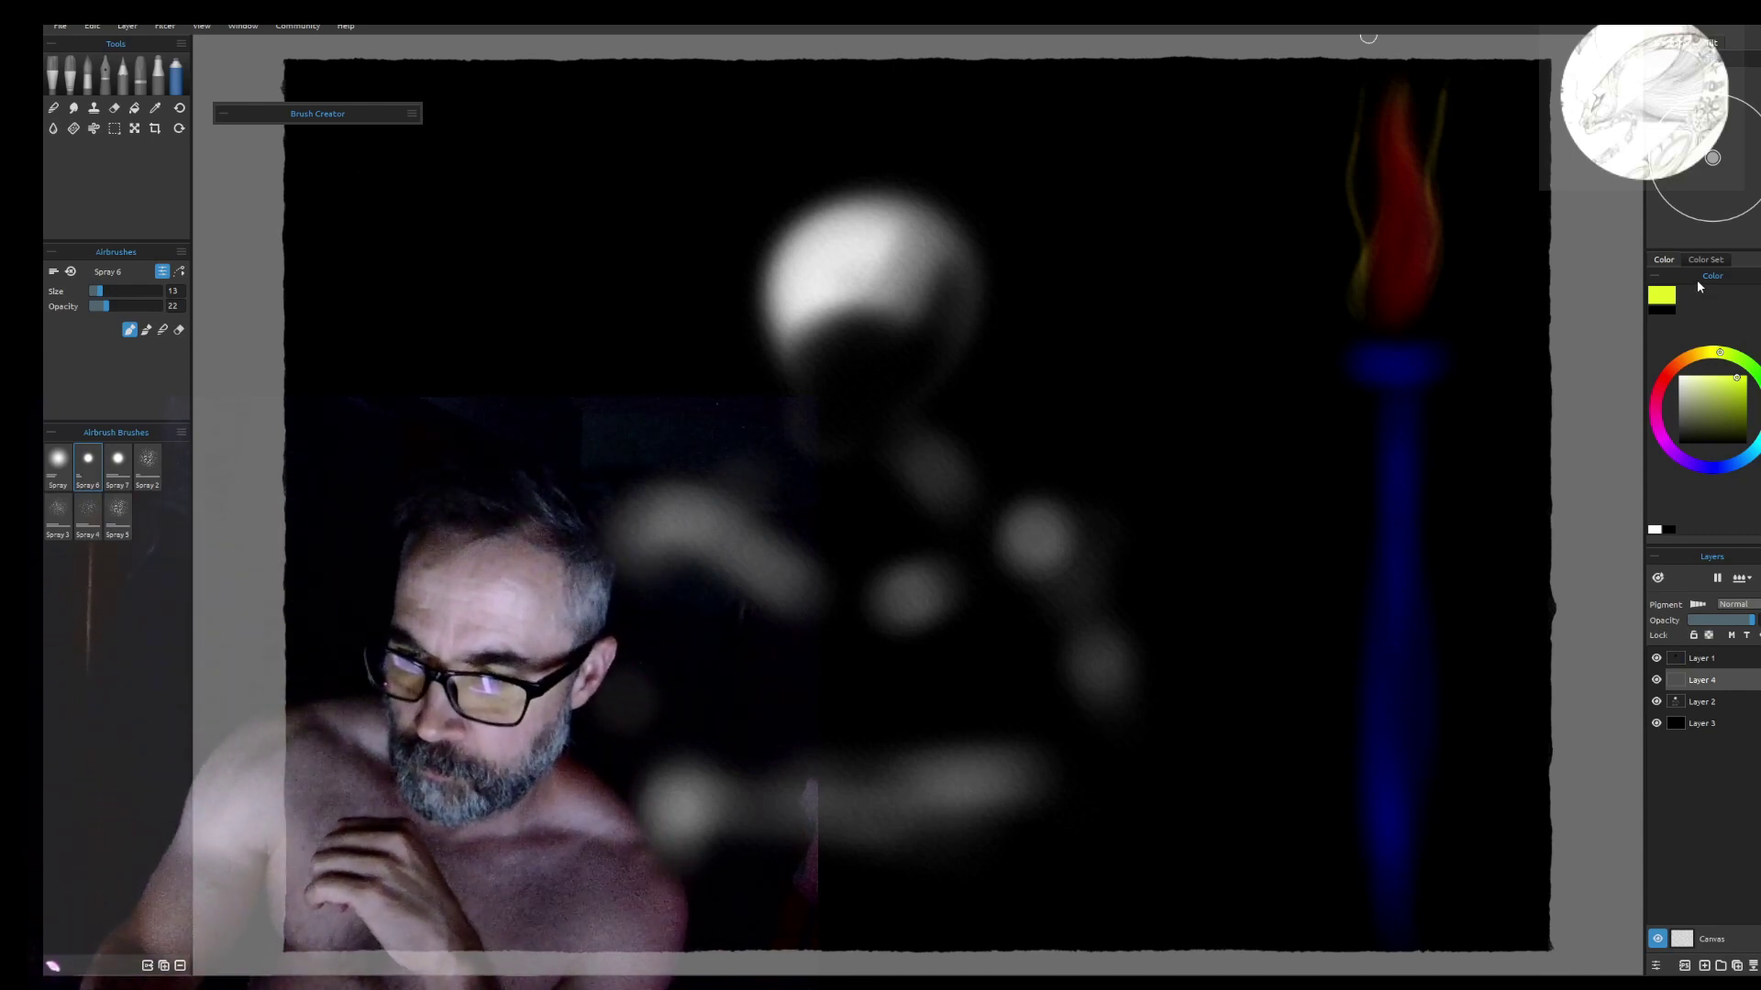
click(103, 294)
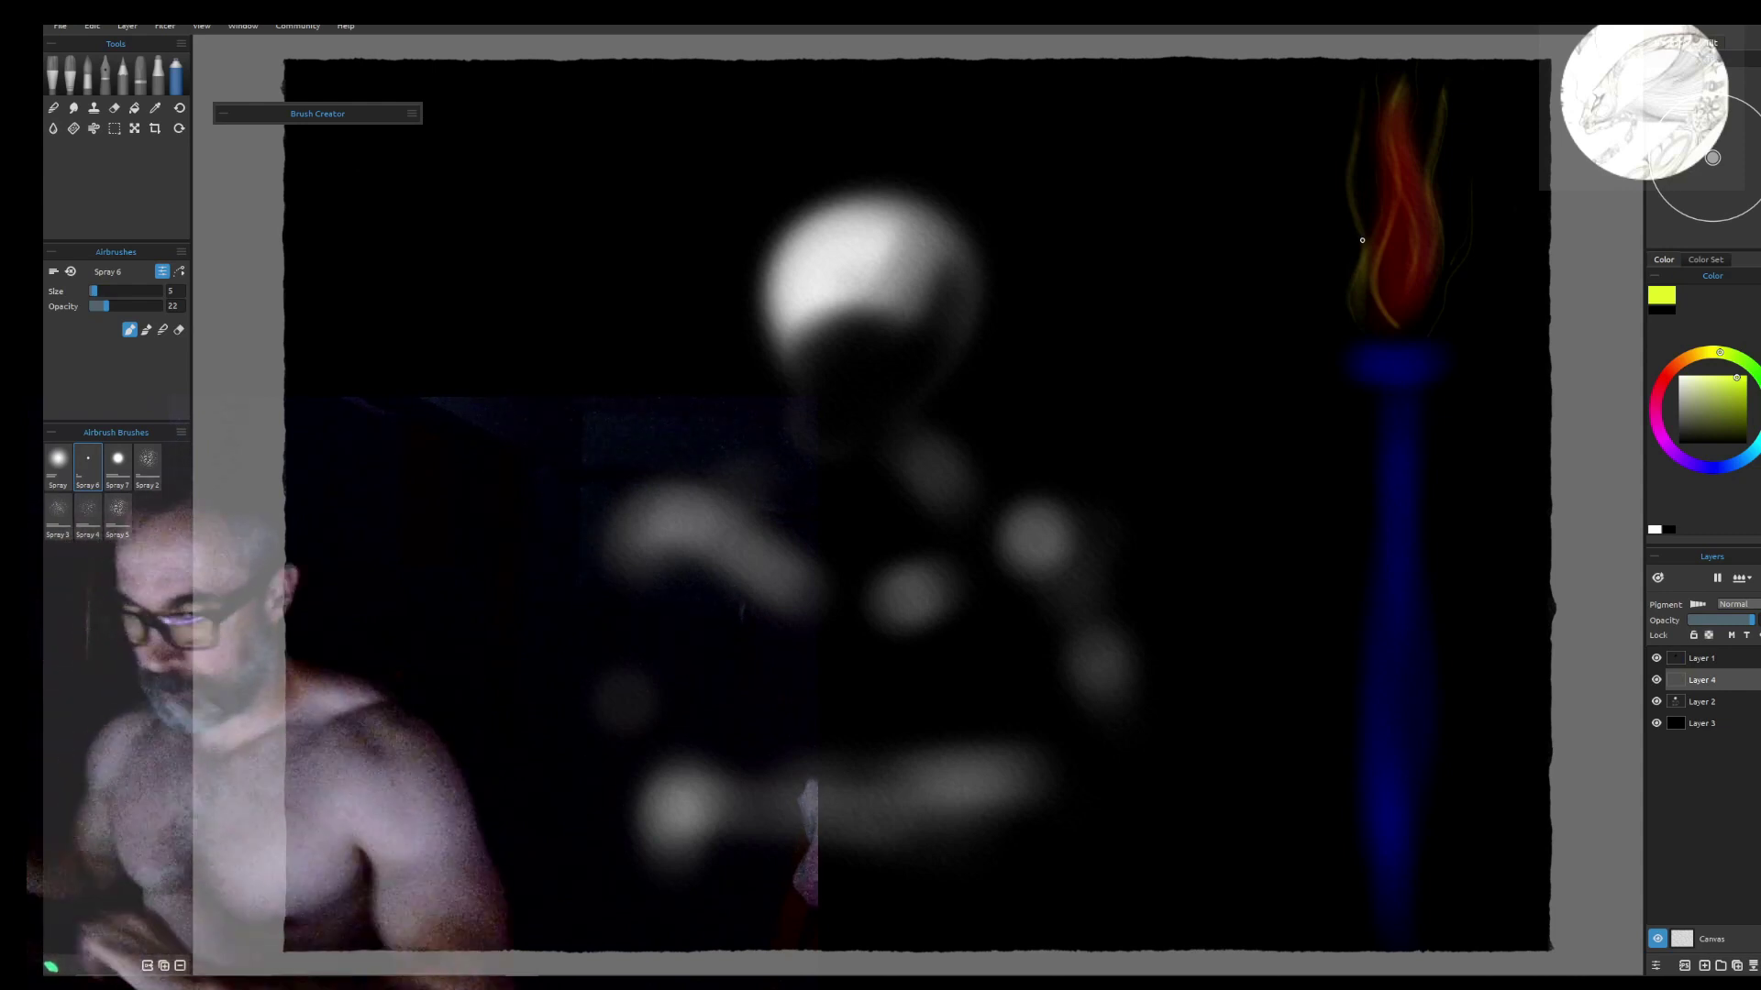
Switch to the Brave browser window playing the JINJER - Pisces live session on YouTube
key(alt+Tab)
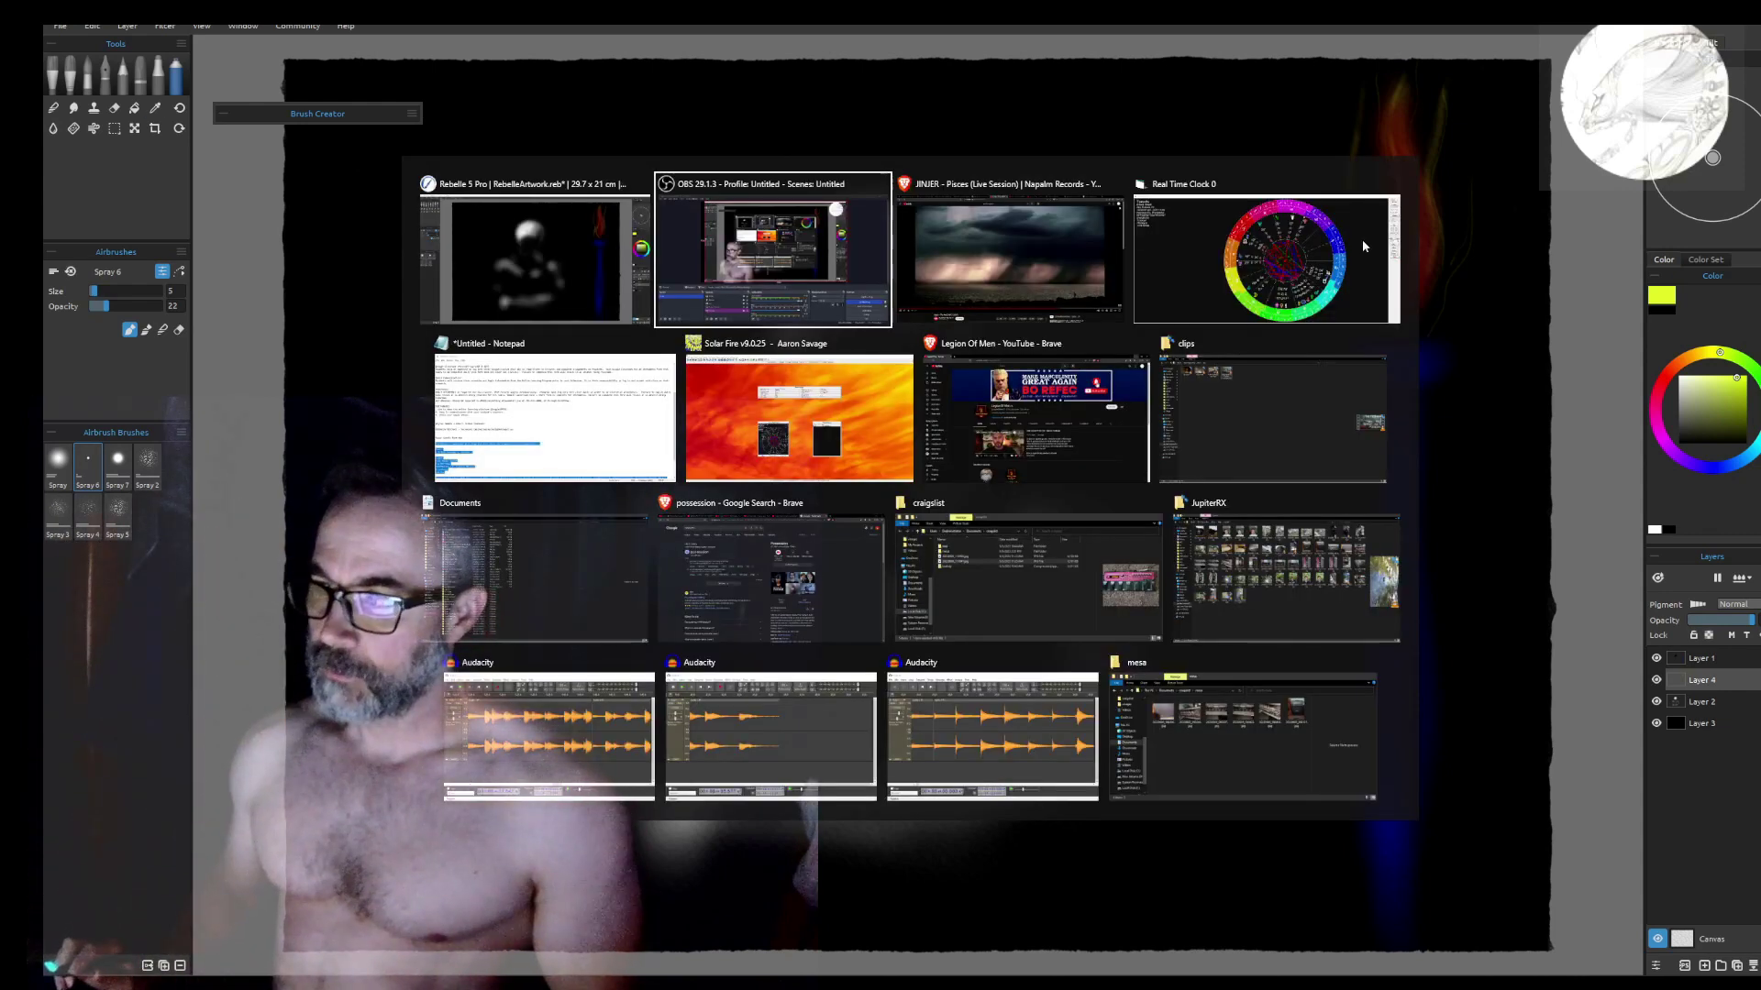
key(Escape)
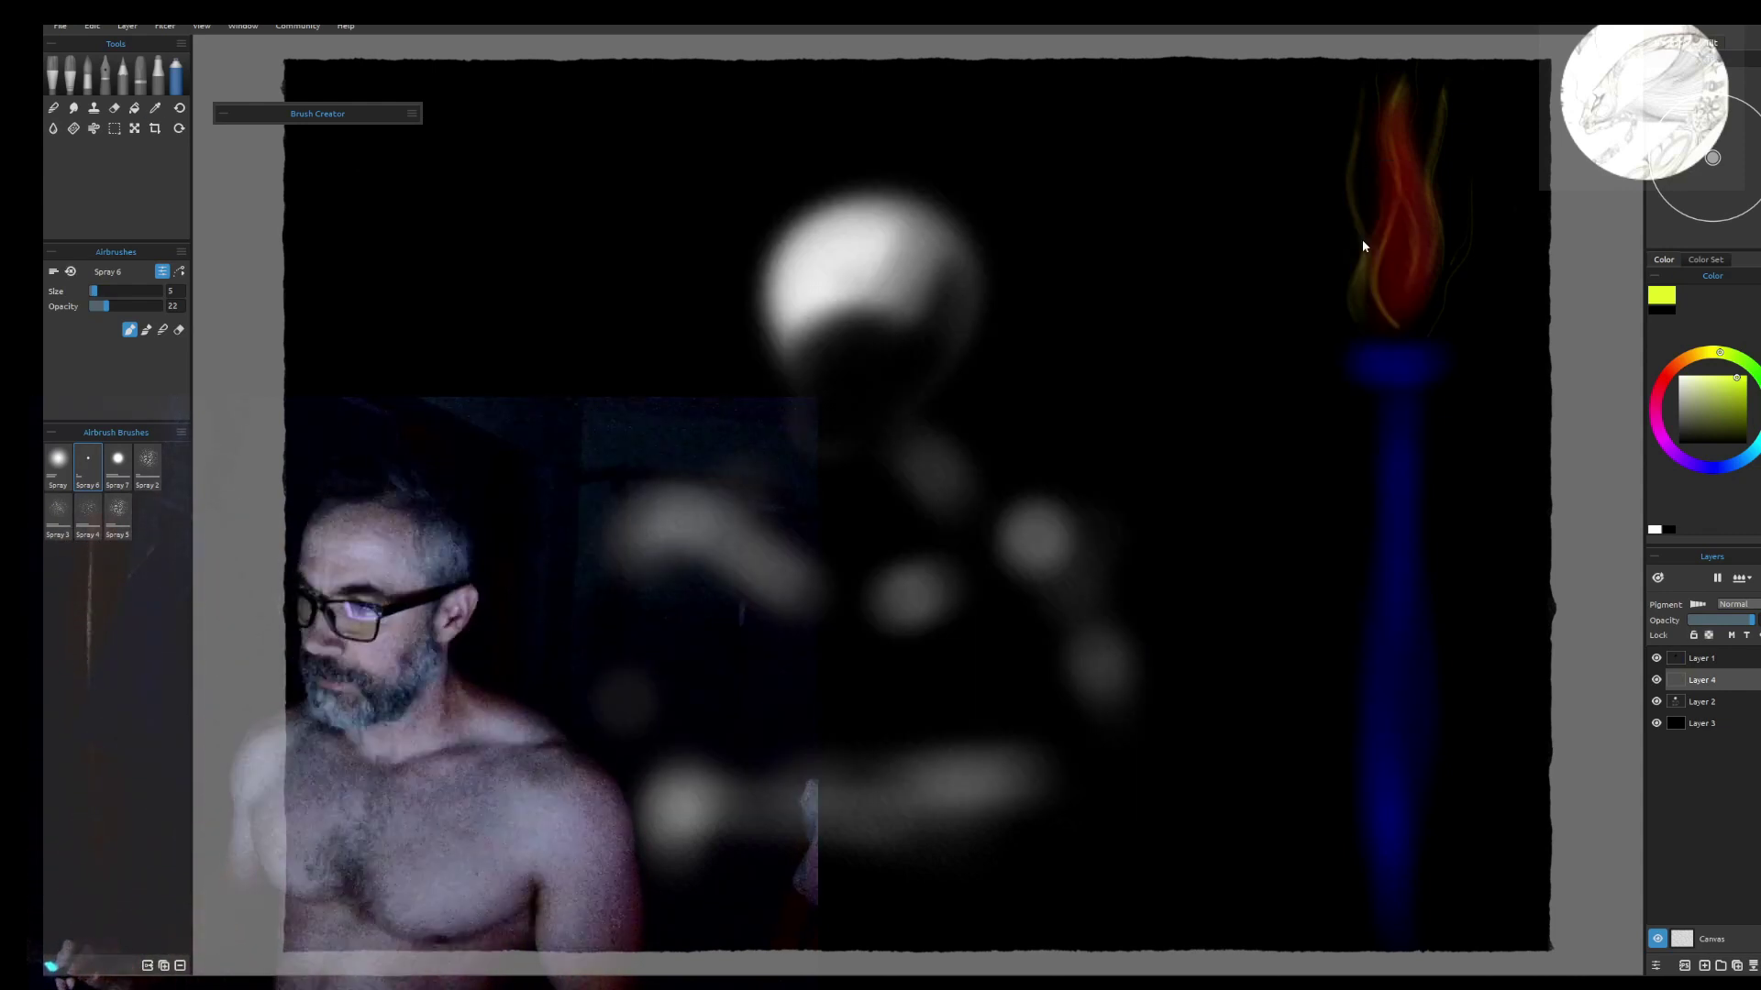
key(alt+Tab)
key(alt+Tab)
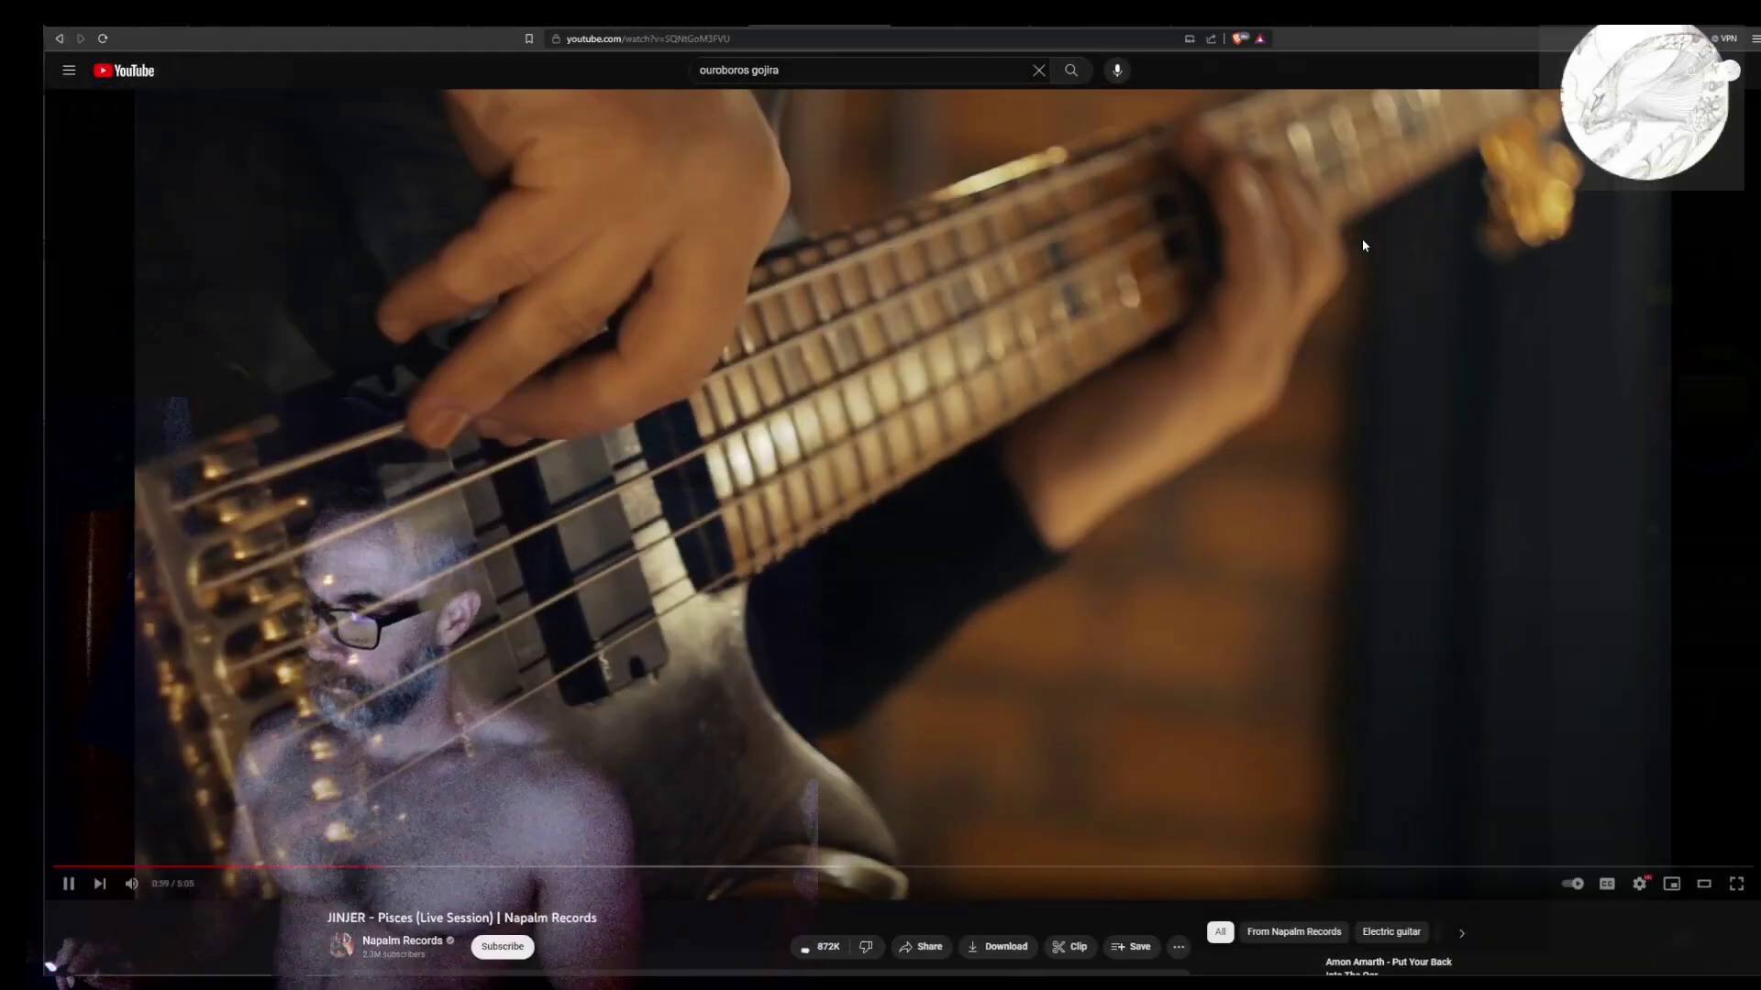